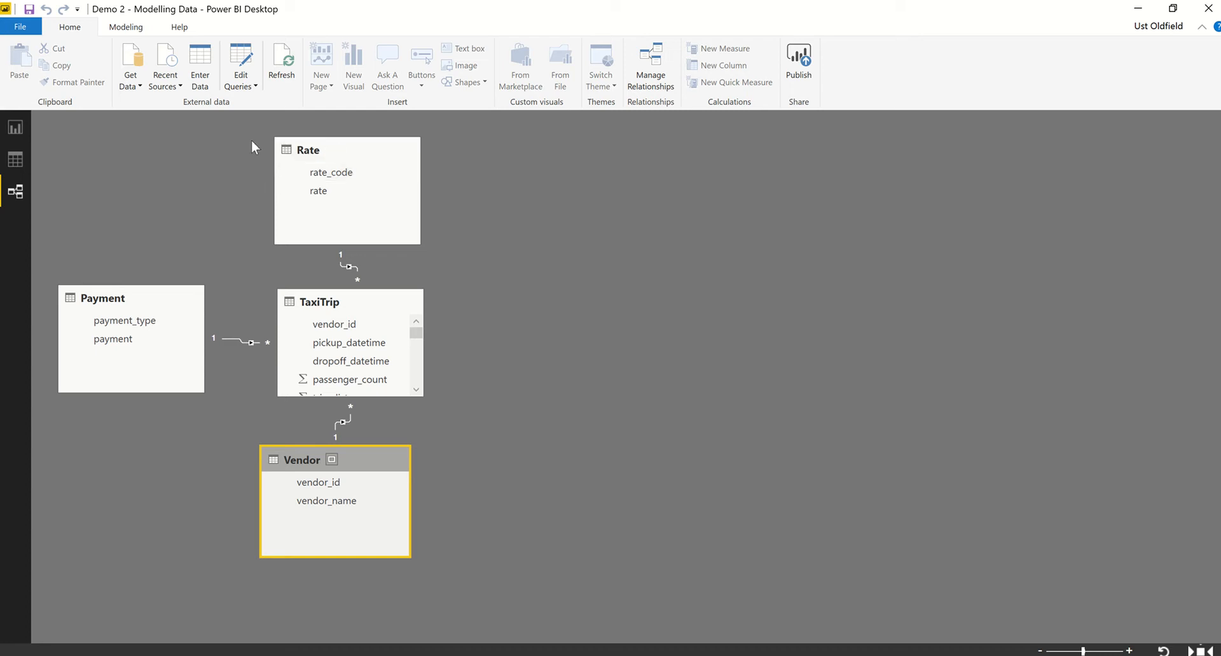
Open the query editor and create a parameter named StartYear with a current value of 2005
left_click(250, 89)
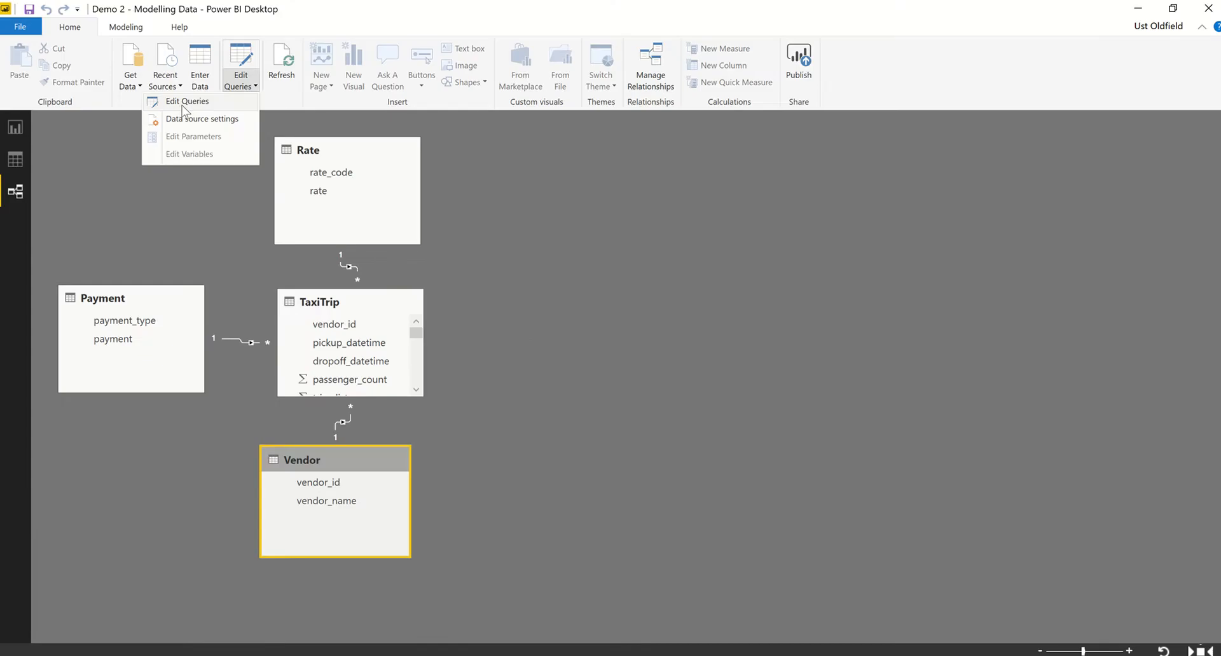
left_click(183, 106)
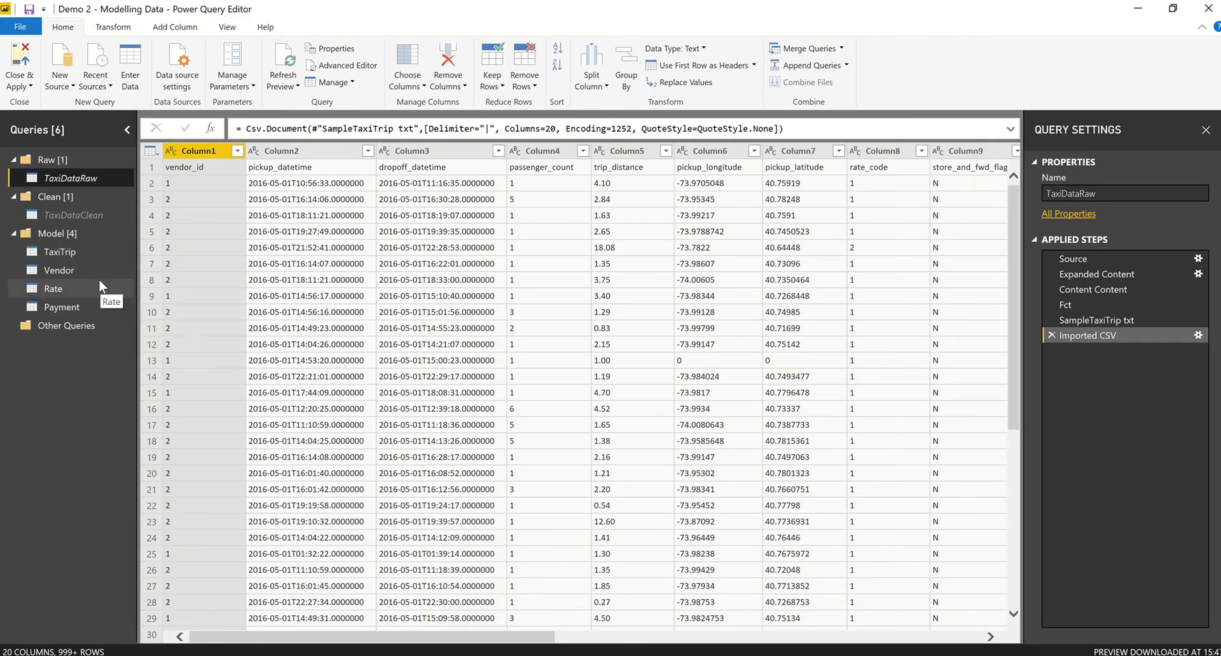
left_click(240, 88)
left_click(218, 137)
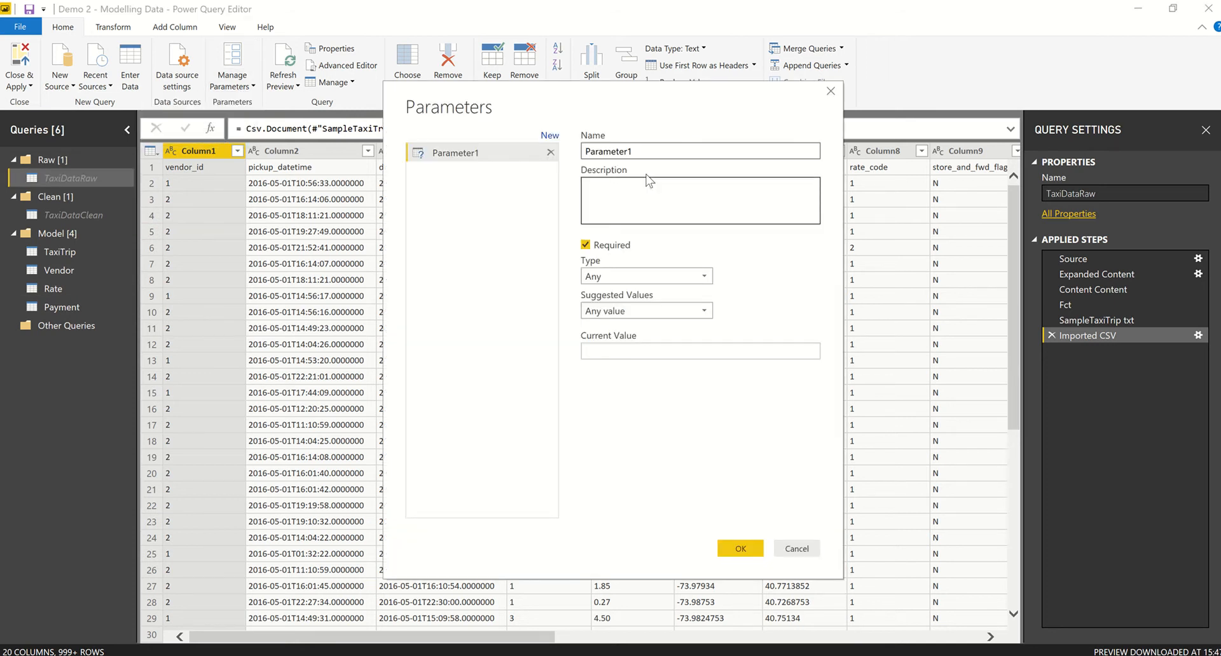
double_click(618, 156)
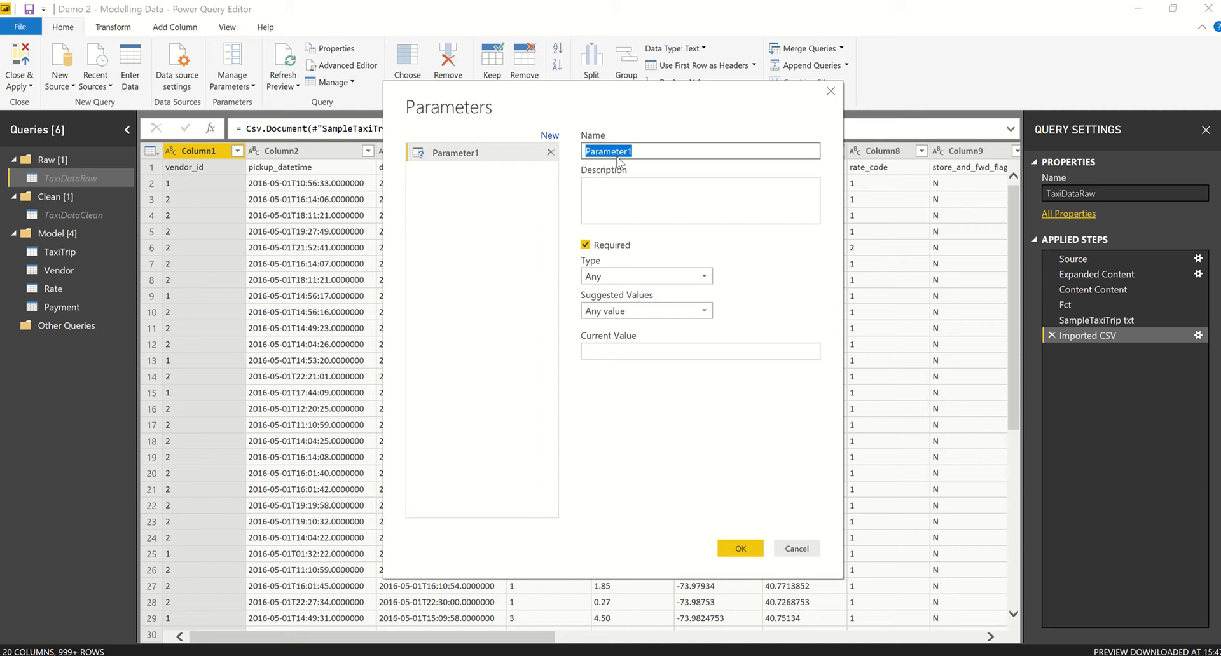
type("StartYear")
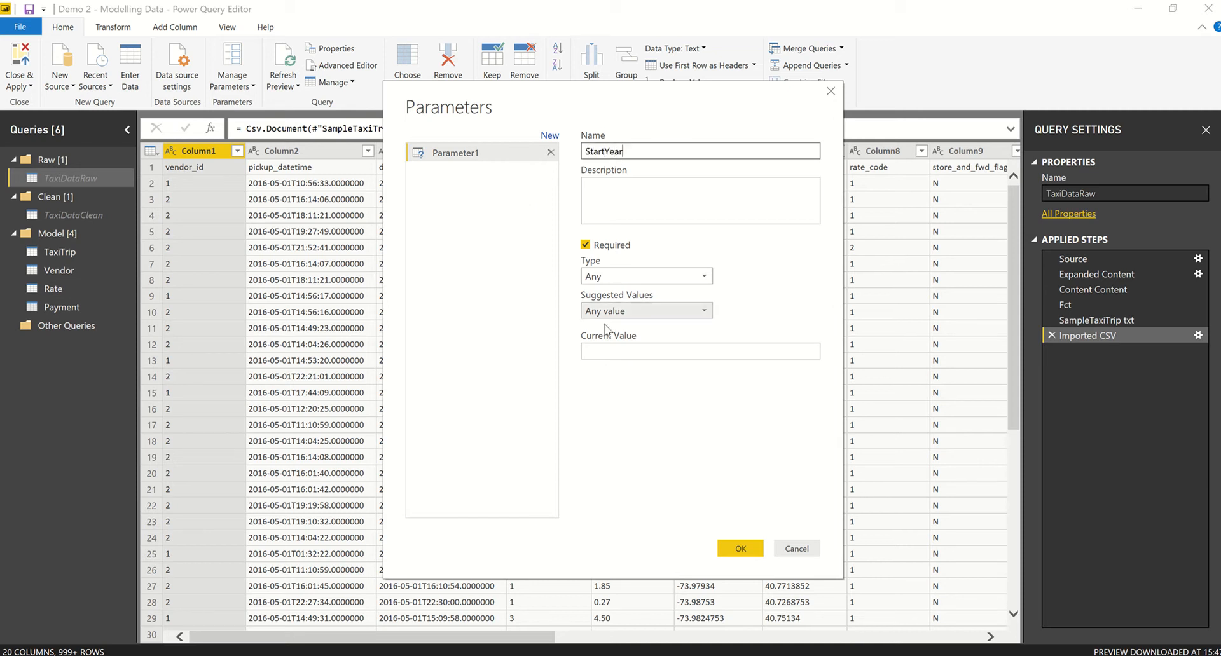
left_click(611, 345)
type("2000")
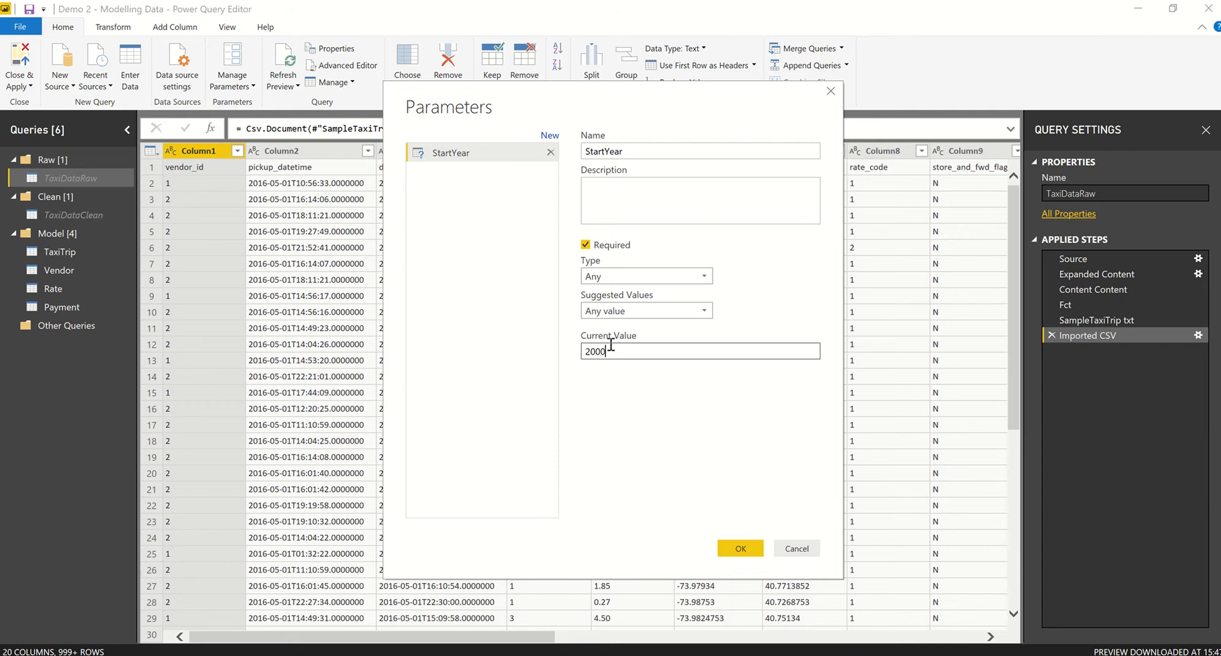
left_click(740, 548)
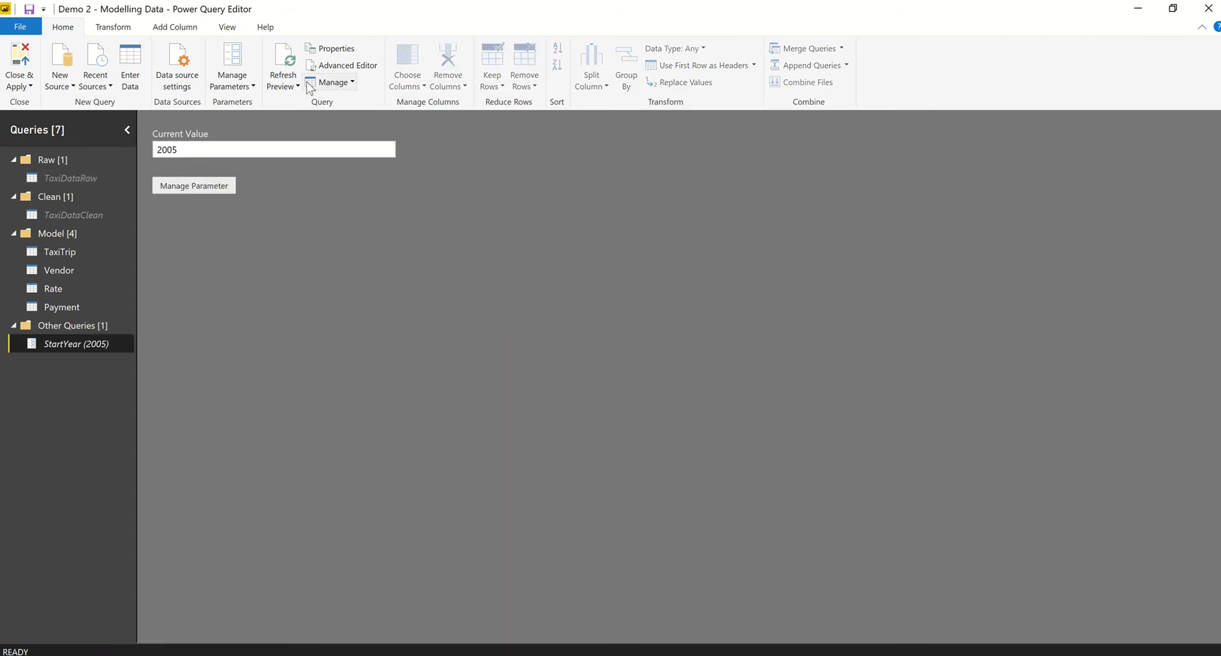
Create a second parameter named EndYear with a current value of 2020
left_click(229, 87)
left_click(213, 140)
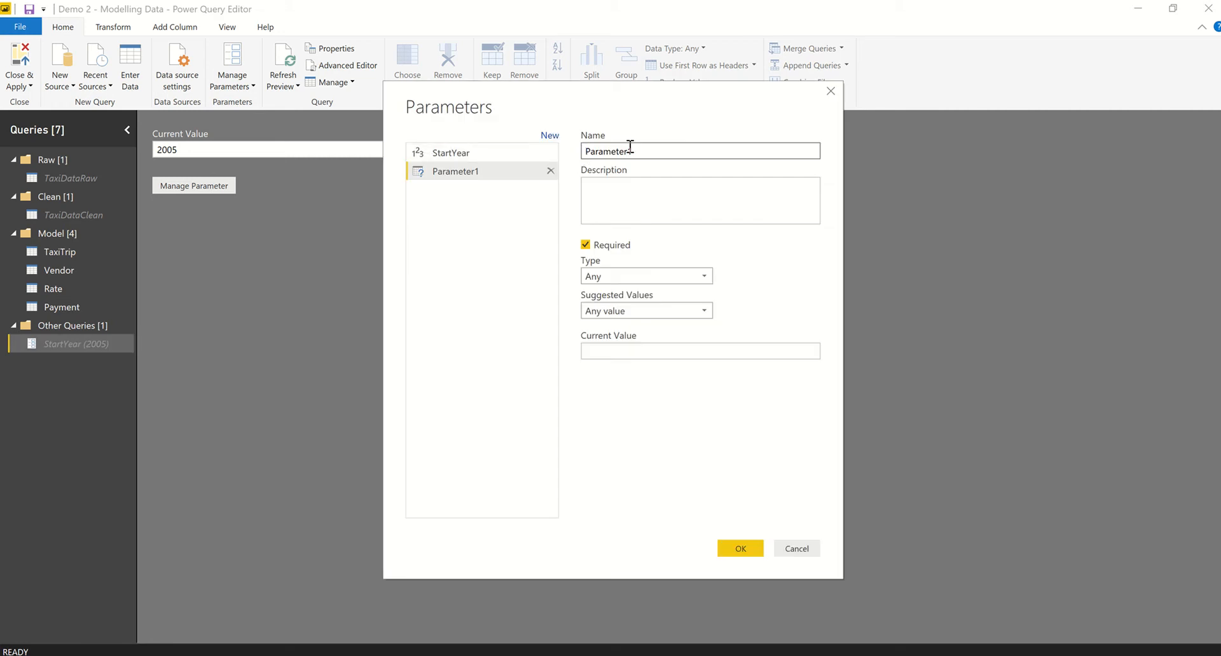
double_click(626, 153)
type("EndYear")
left_click(624, 351)
type("2020")
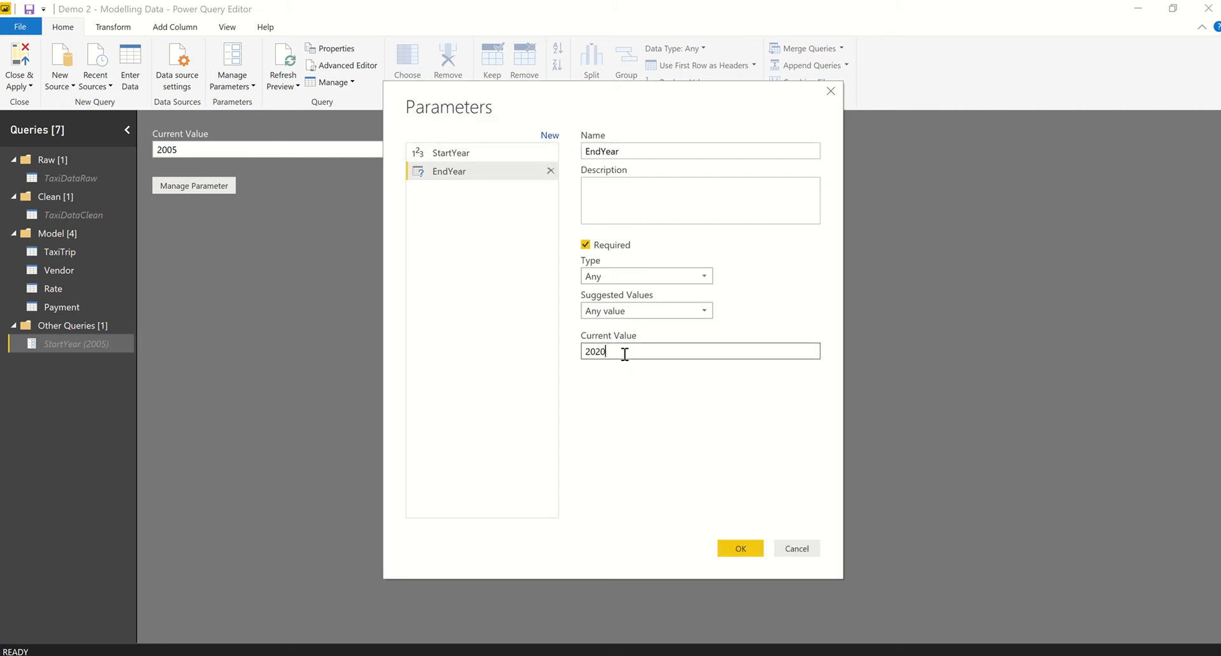
left_click(728, 545)
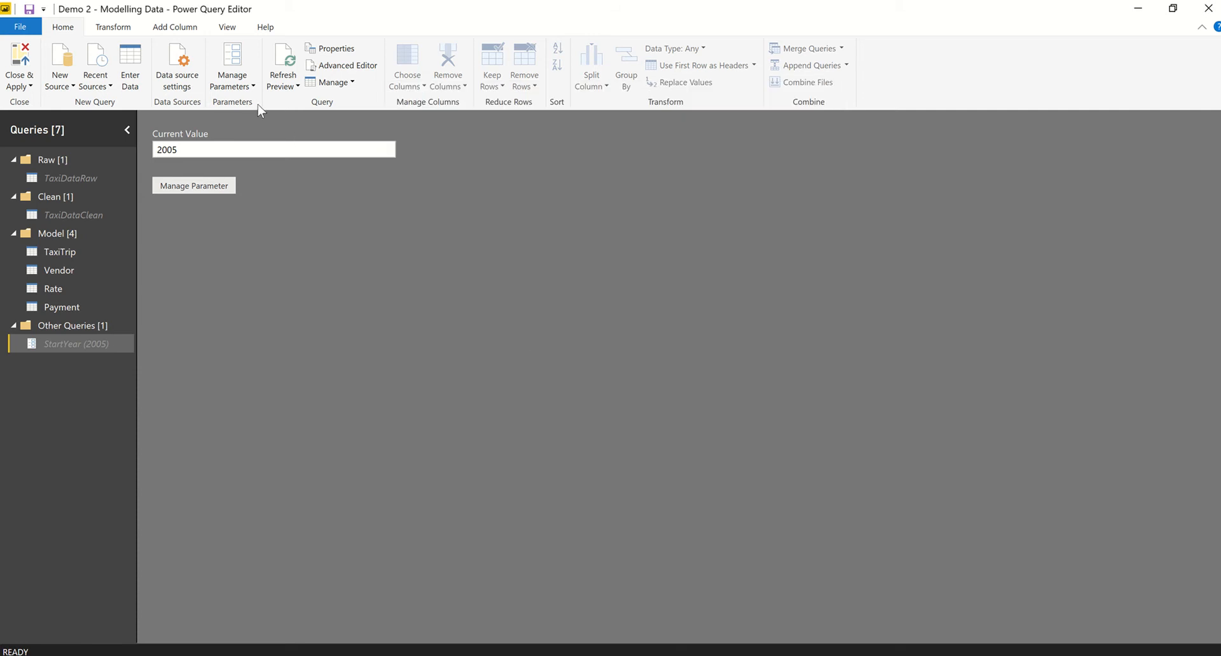
Create a third parameter named YearEndMonth with a current value of 12
left_click(251, 86)
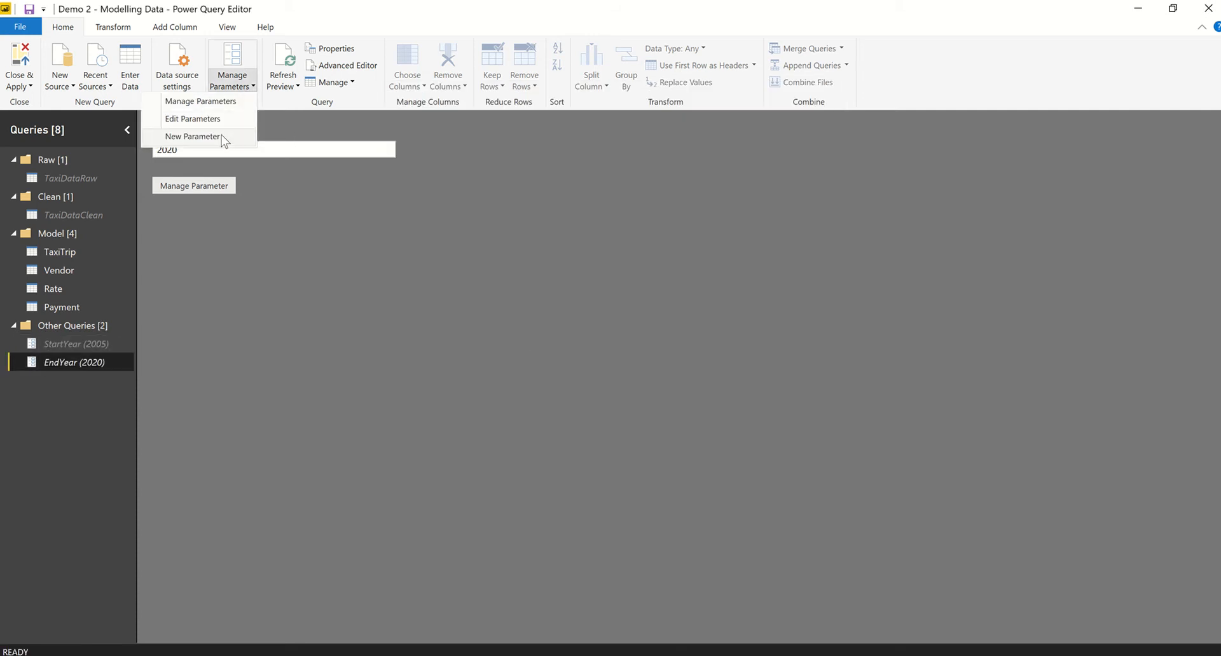
left_click(221, 135)
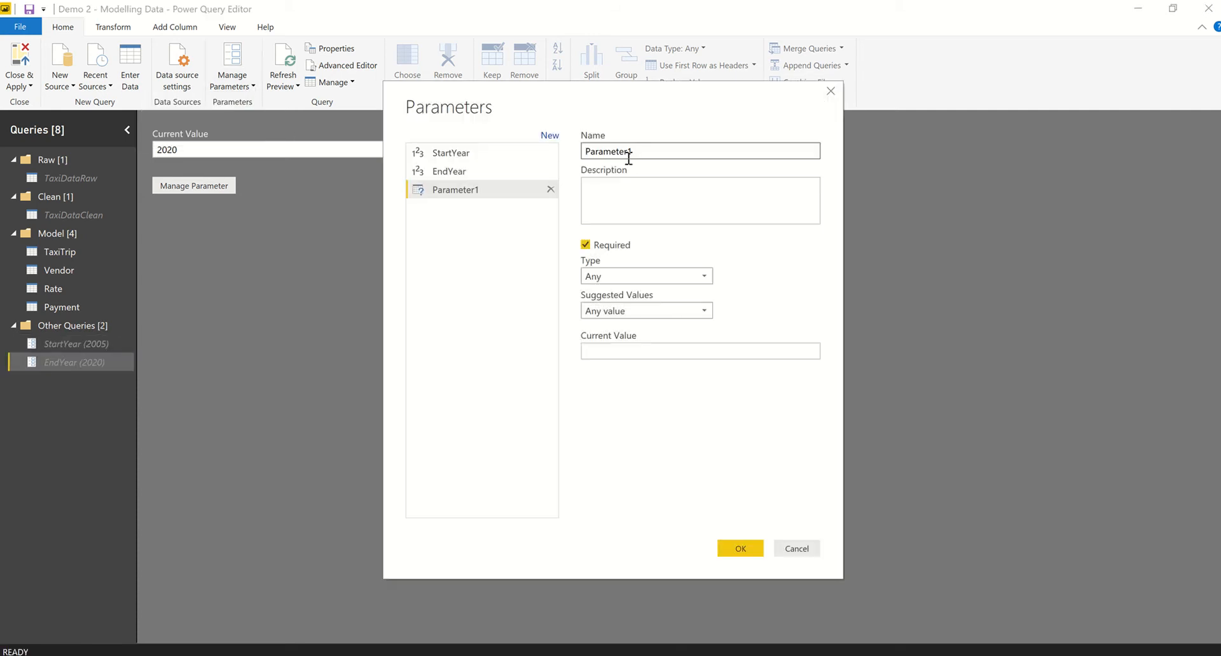
double_click(628, 157)
type("End")
key("BackSpace")
key("BackSpace")
key("BackSpace")
type("Year")
key("BackSpace")
key("BackSpace")
type("earEndM")
type("onth")
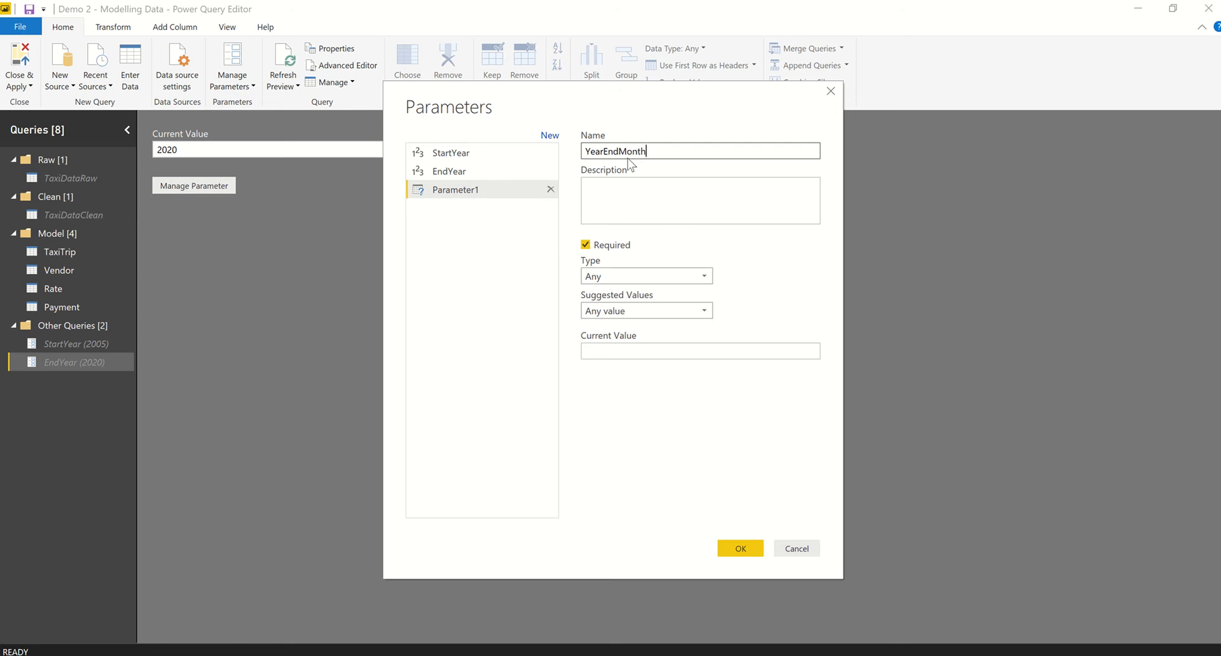
left_click(692, 350)
type("12")
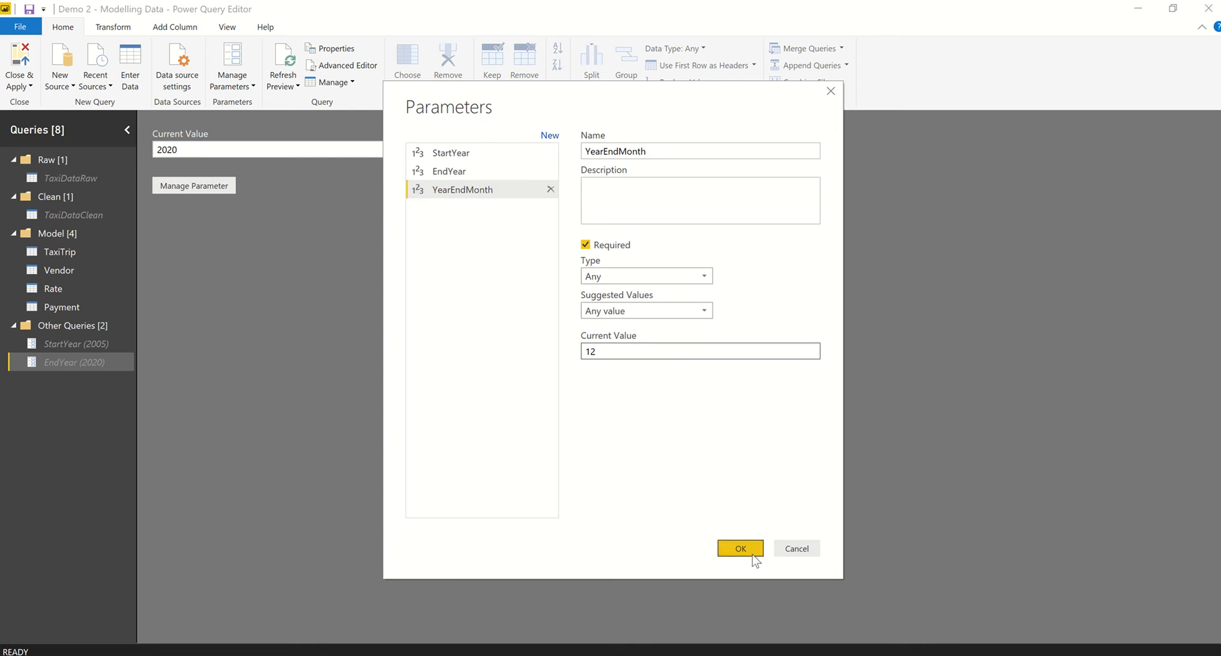
left_click(738, 549)
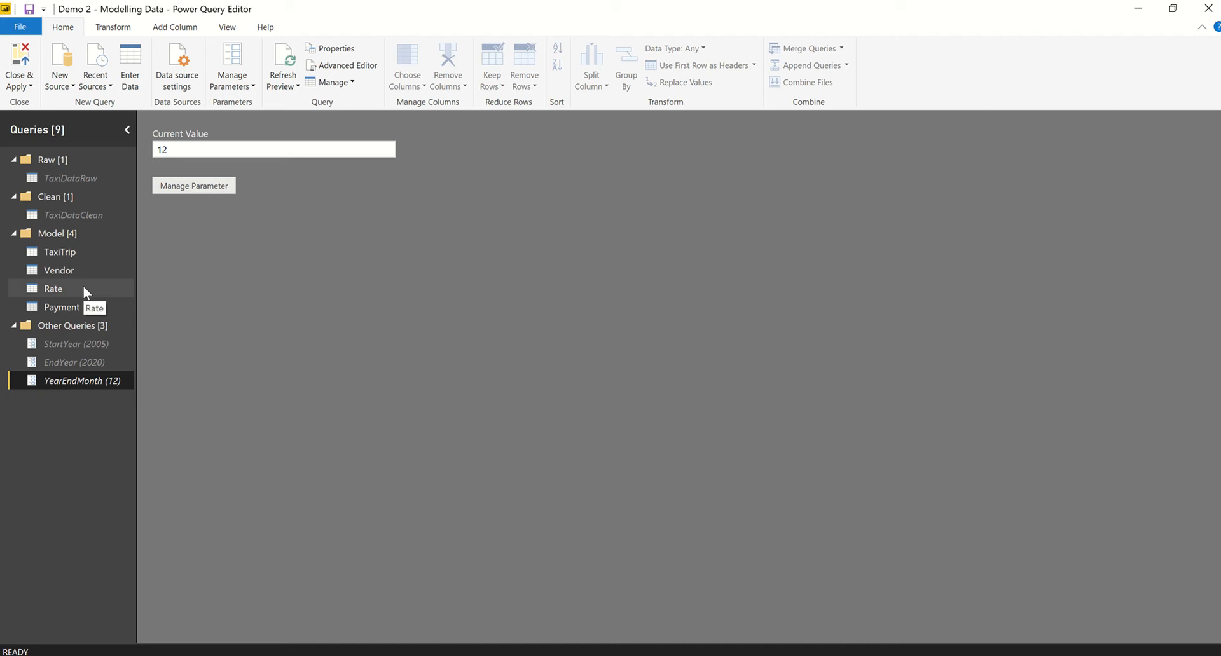
Add a blank query to the Model group and name it Date
left_click(61, 234)
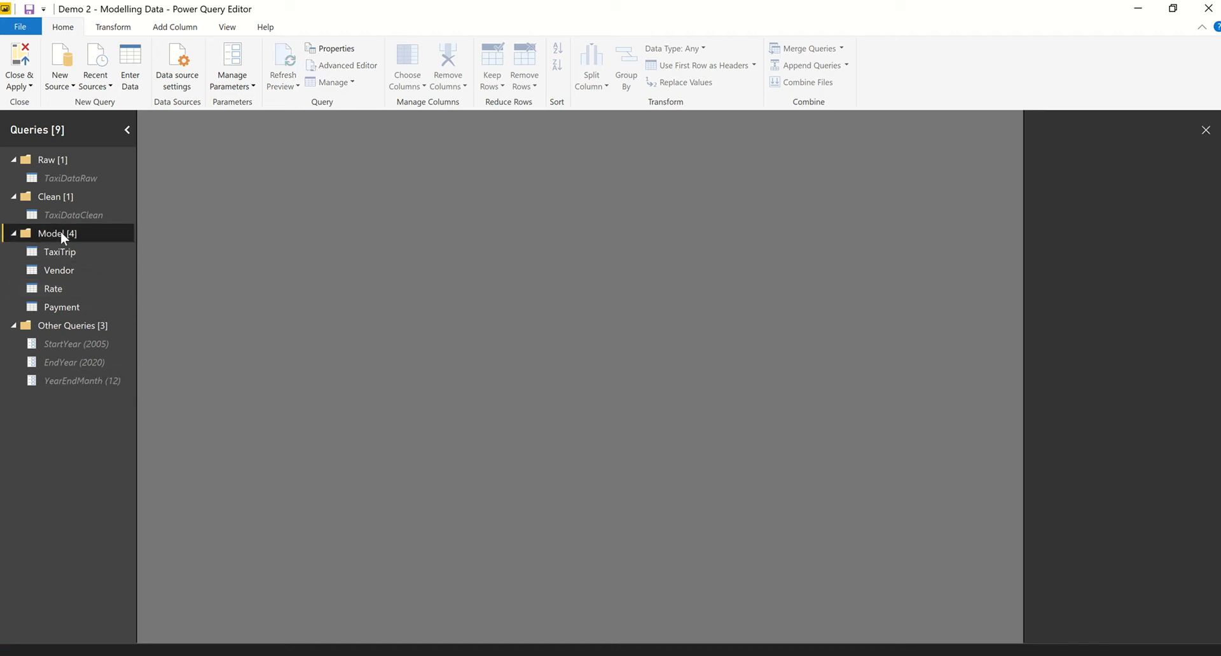
right_click(62, 233)
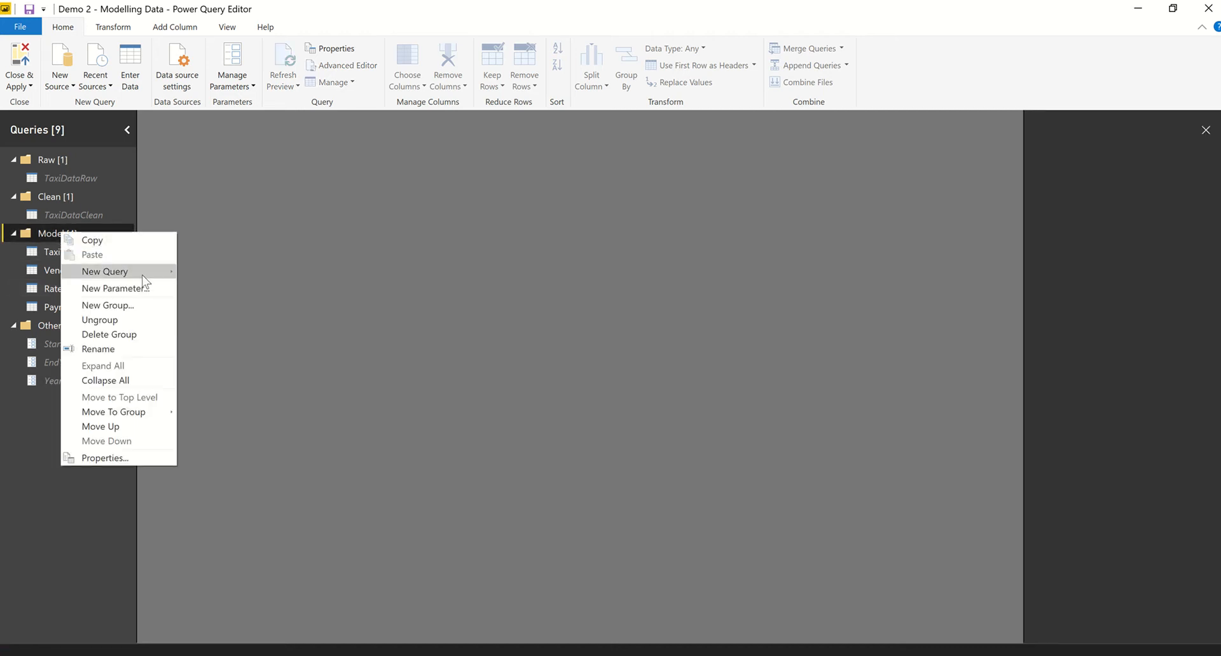
mouse_move(148, 274)
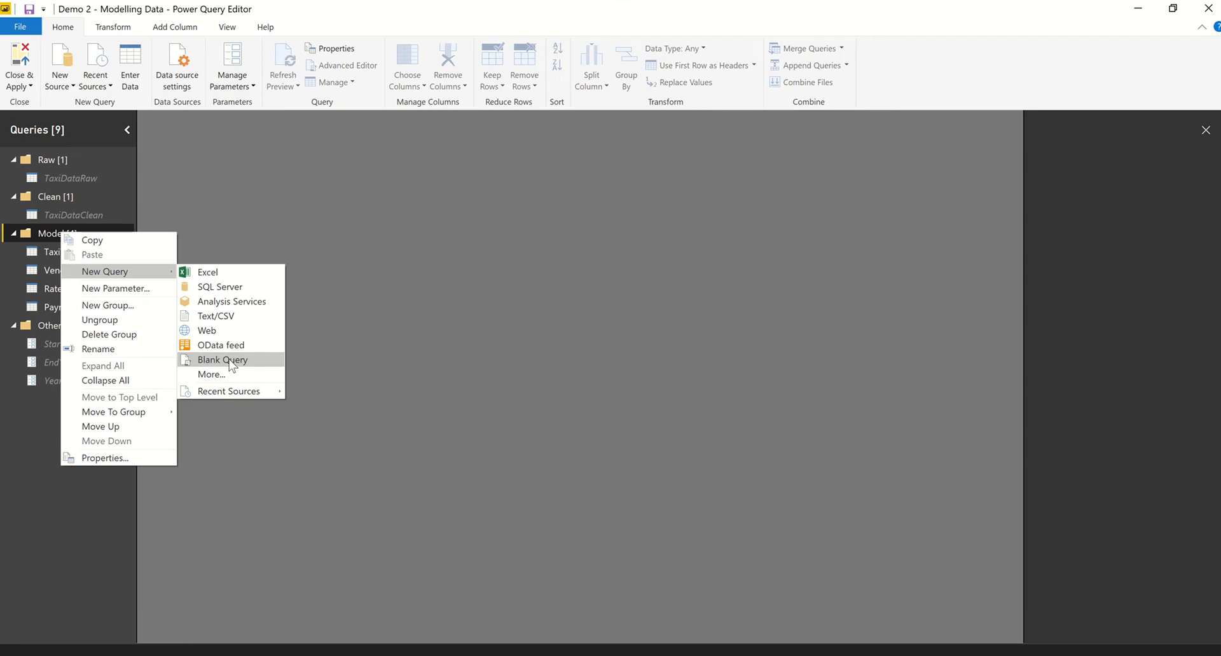
left_click(228, 359)
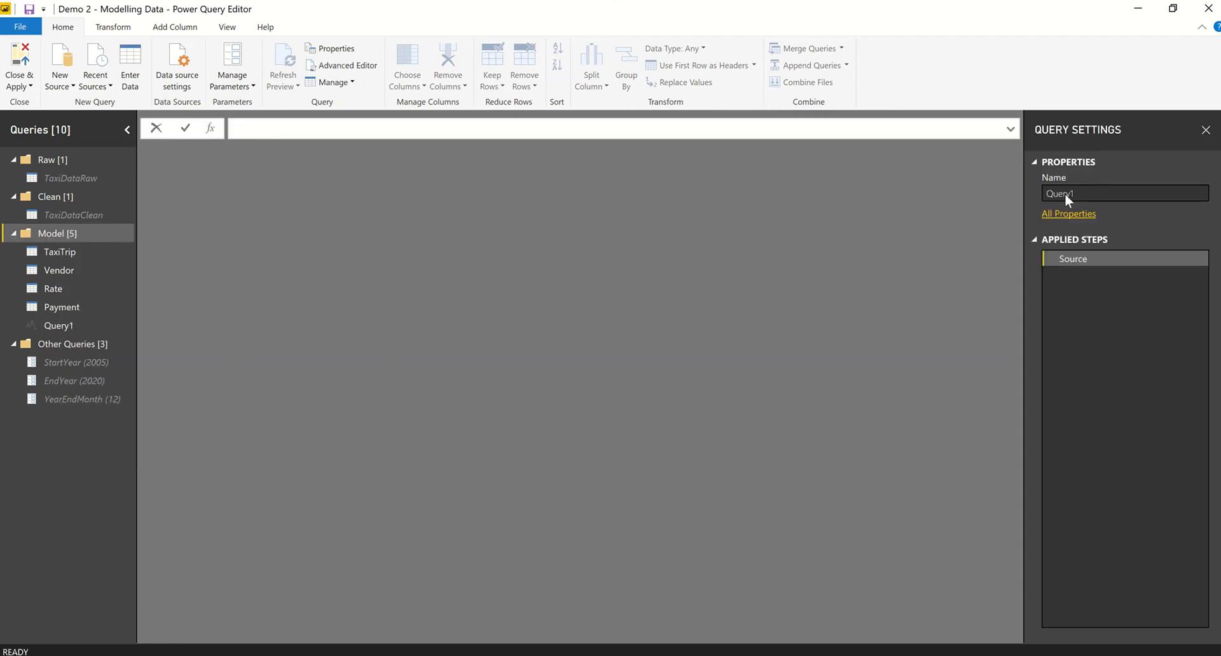
left_click_drag(1075, 197, 1033, 203)
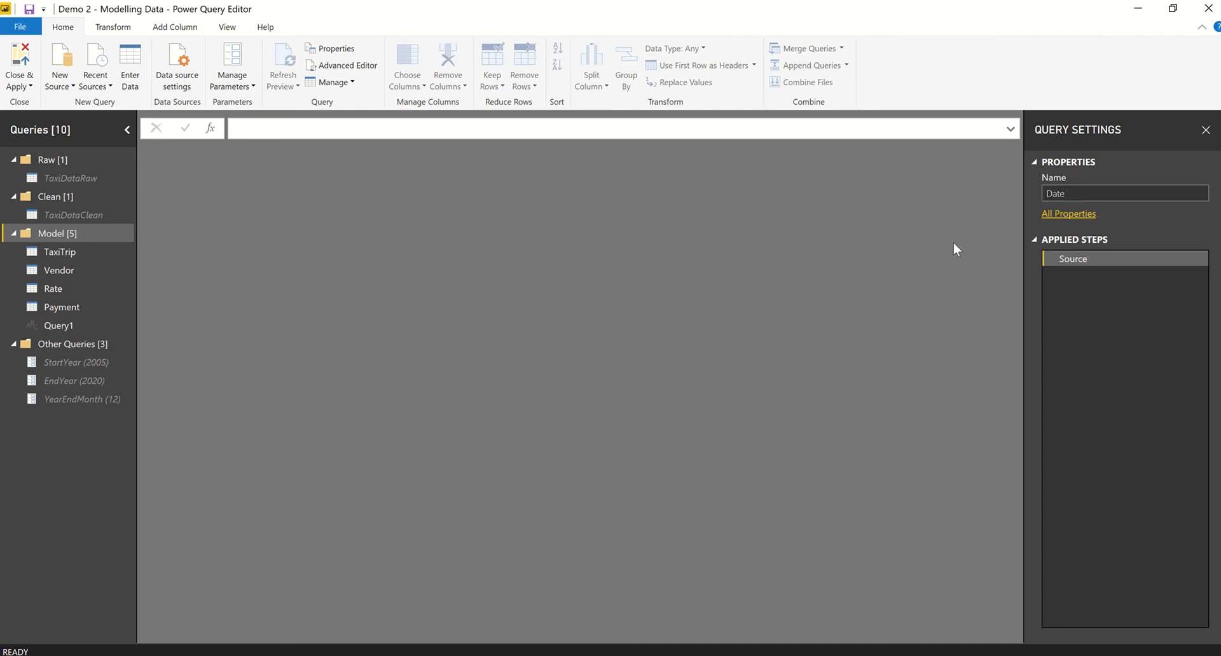
key("Return")
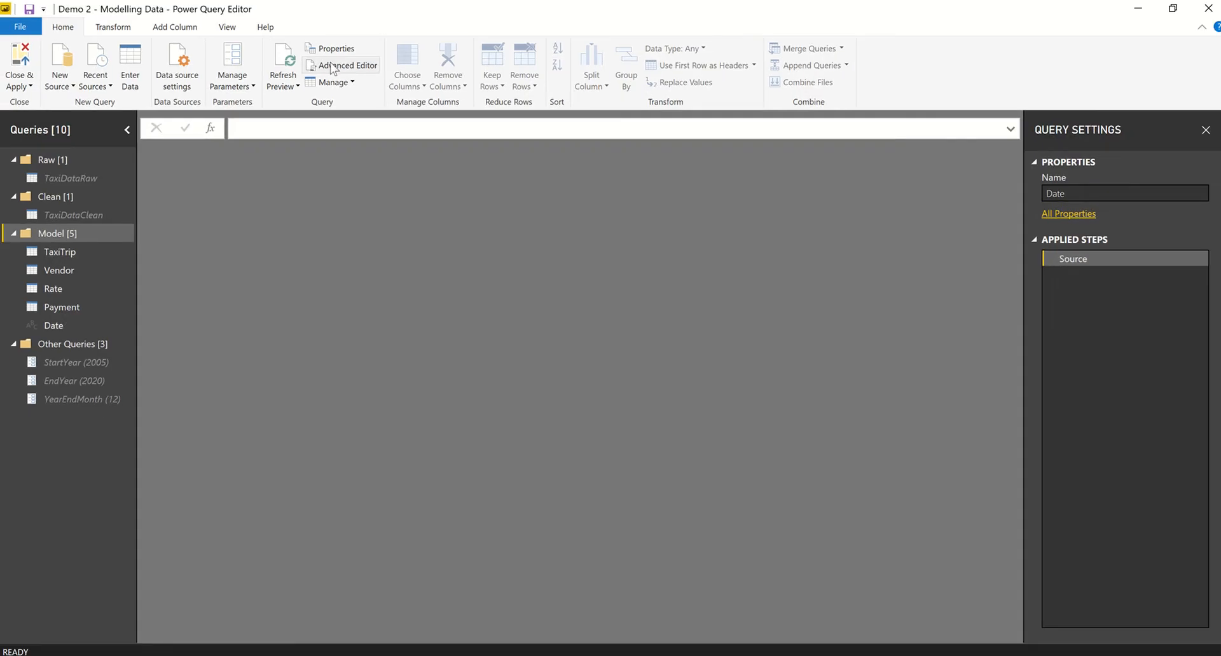
Replace the Date query's code in the Advanced Editor with the full script copied from Demo 2 - Date Query.txt in Notepad
left_click(331, 65)
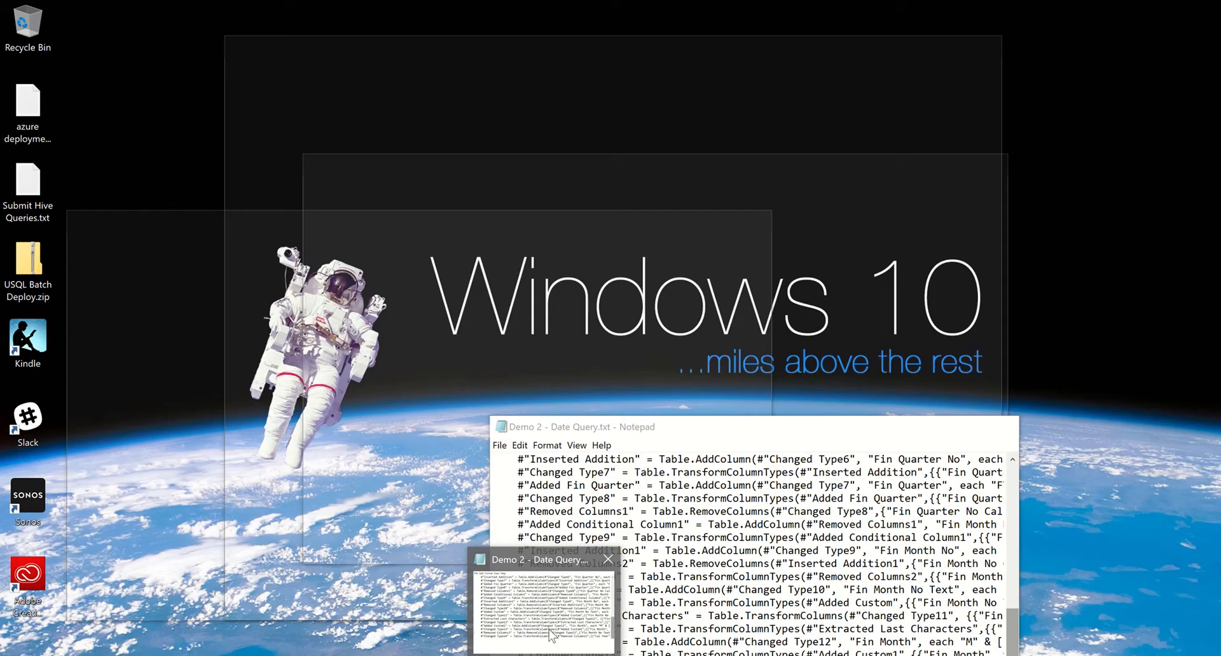
left_click(596, 597)
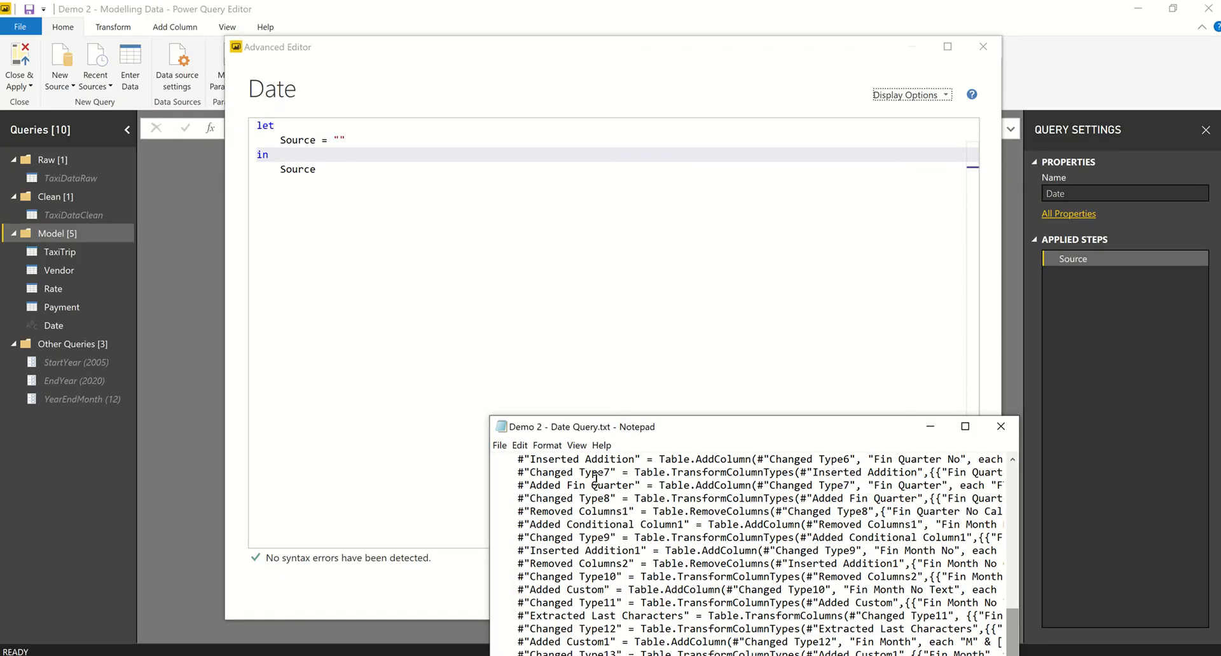
key("ctrl+a")
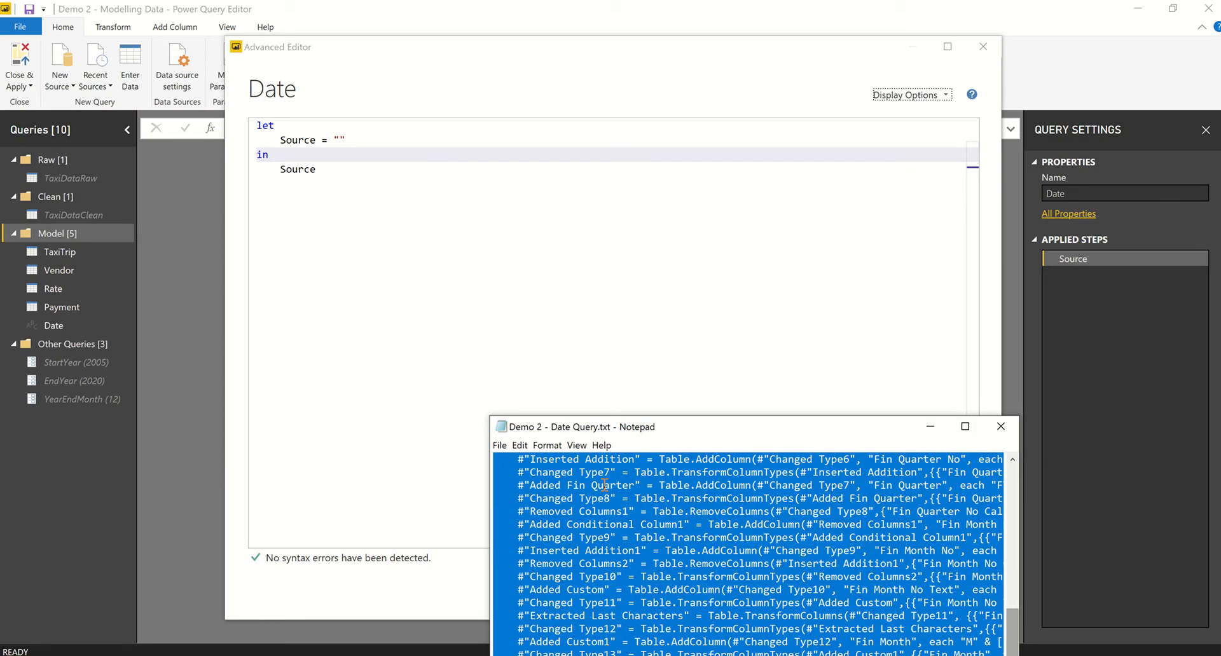
left_click(526, 224)
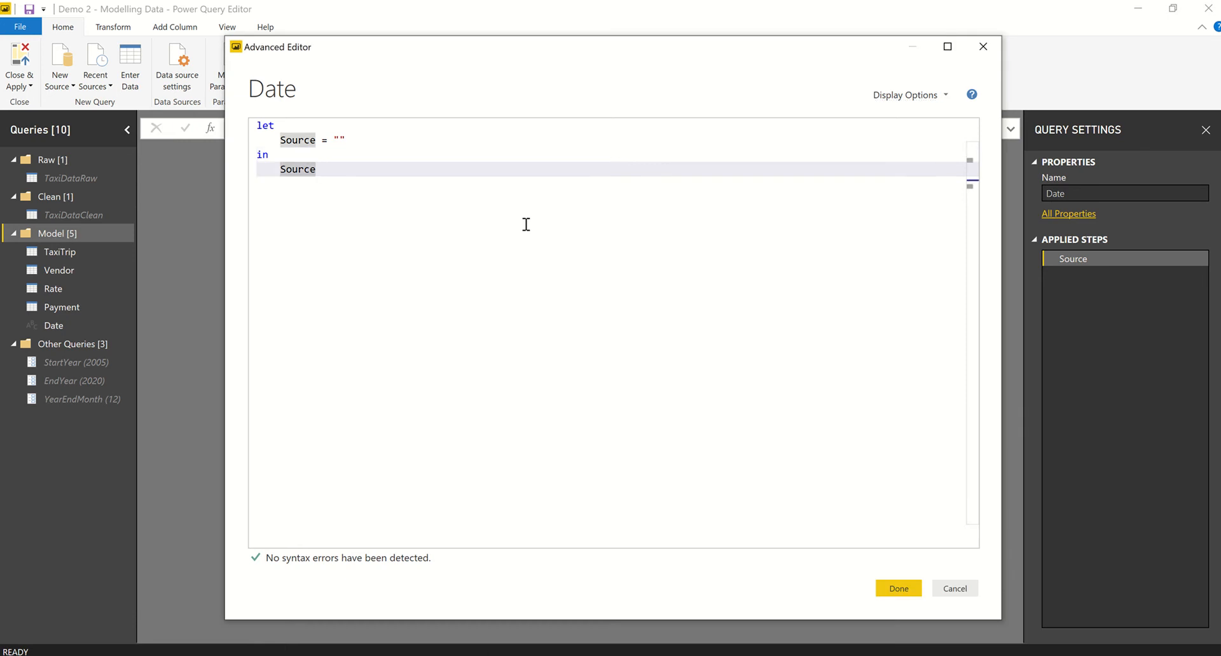
key("ctrl+a")
key("ctrl+v")
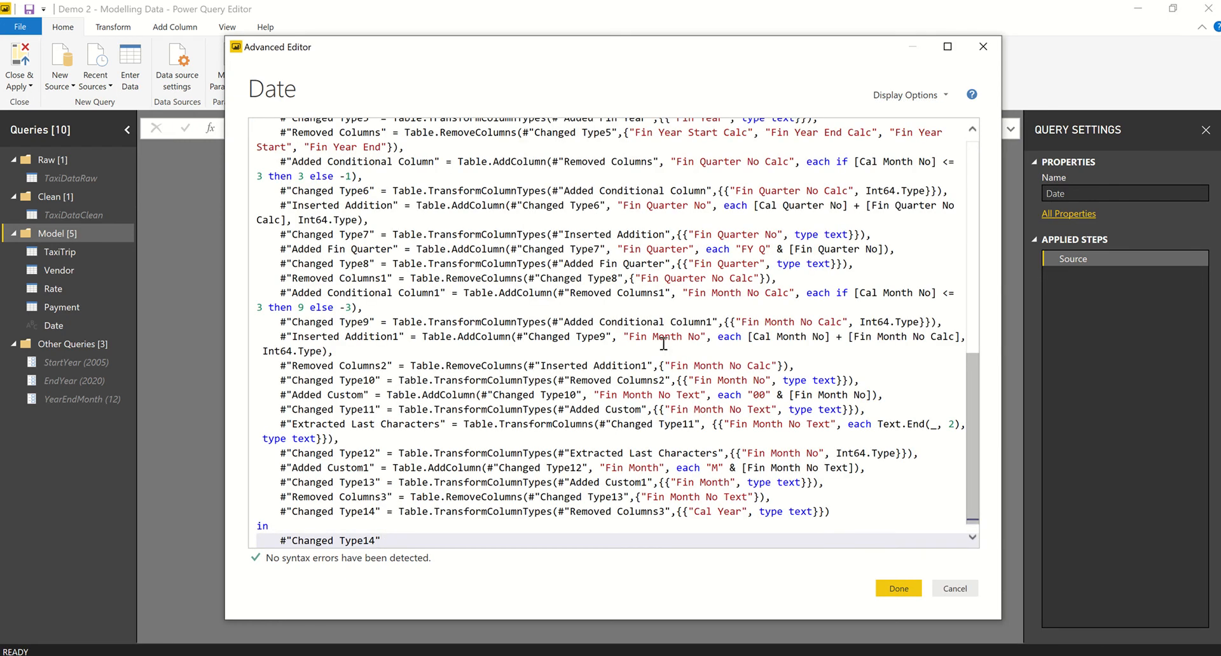
left_click(905, 589)
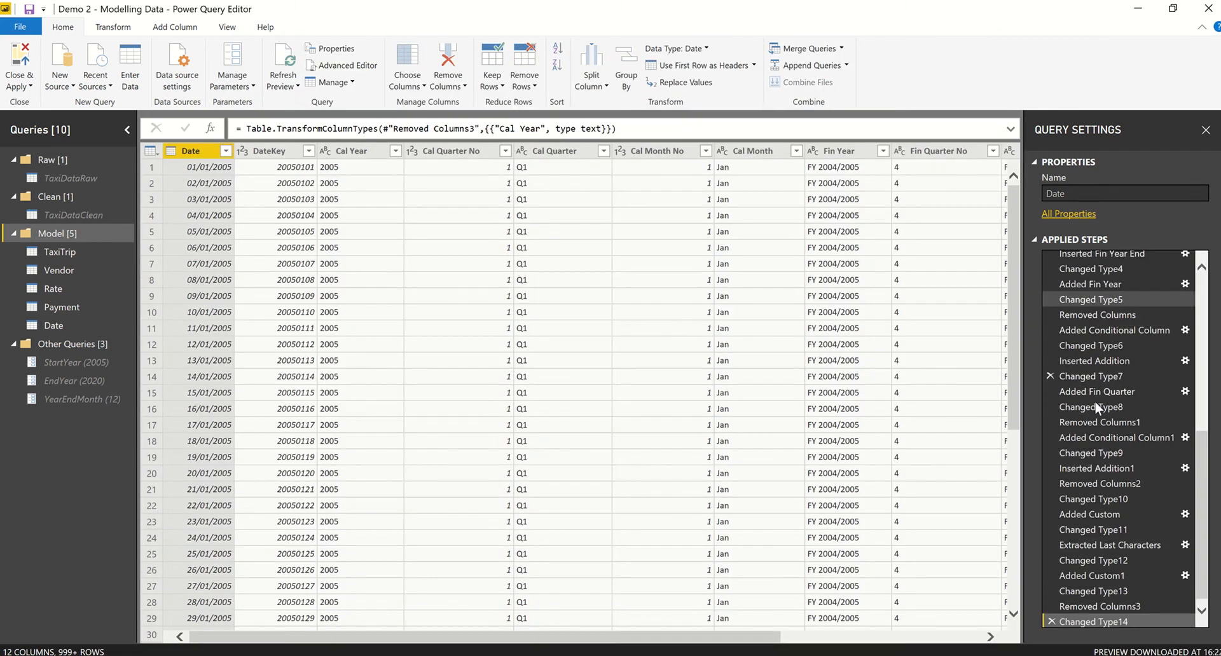
Close the query editor applying the changes, and accept Import storage mode for the new Date table
left_click(1096, 406)
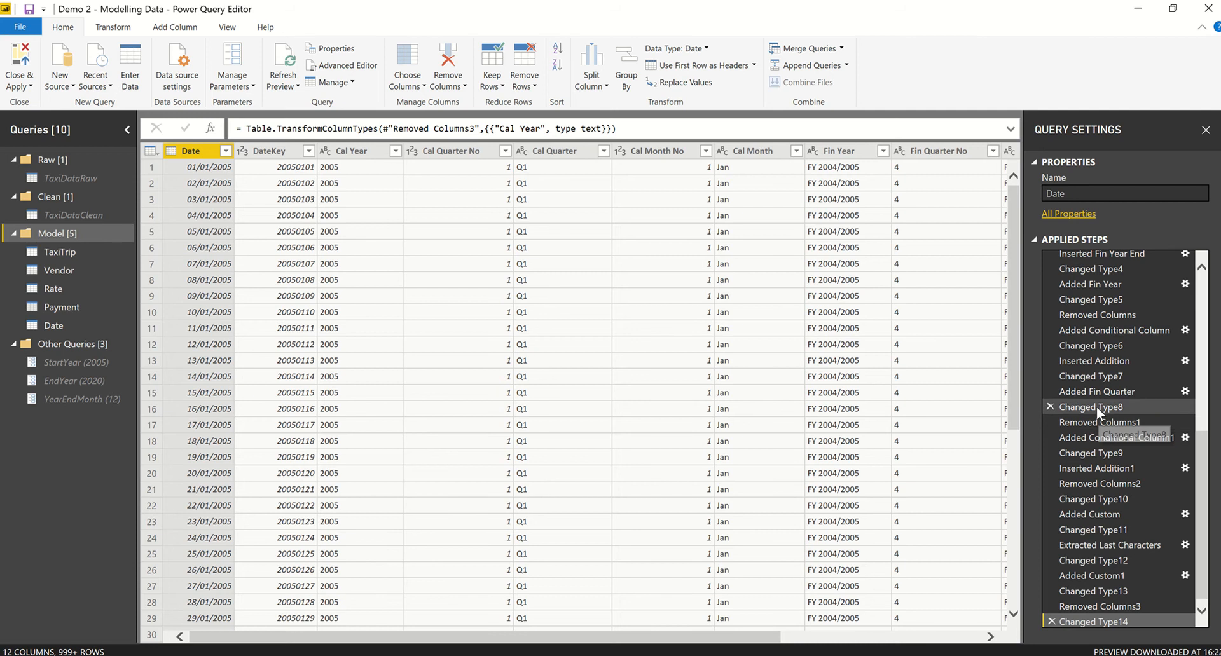
left_click(1114, 620)
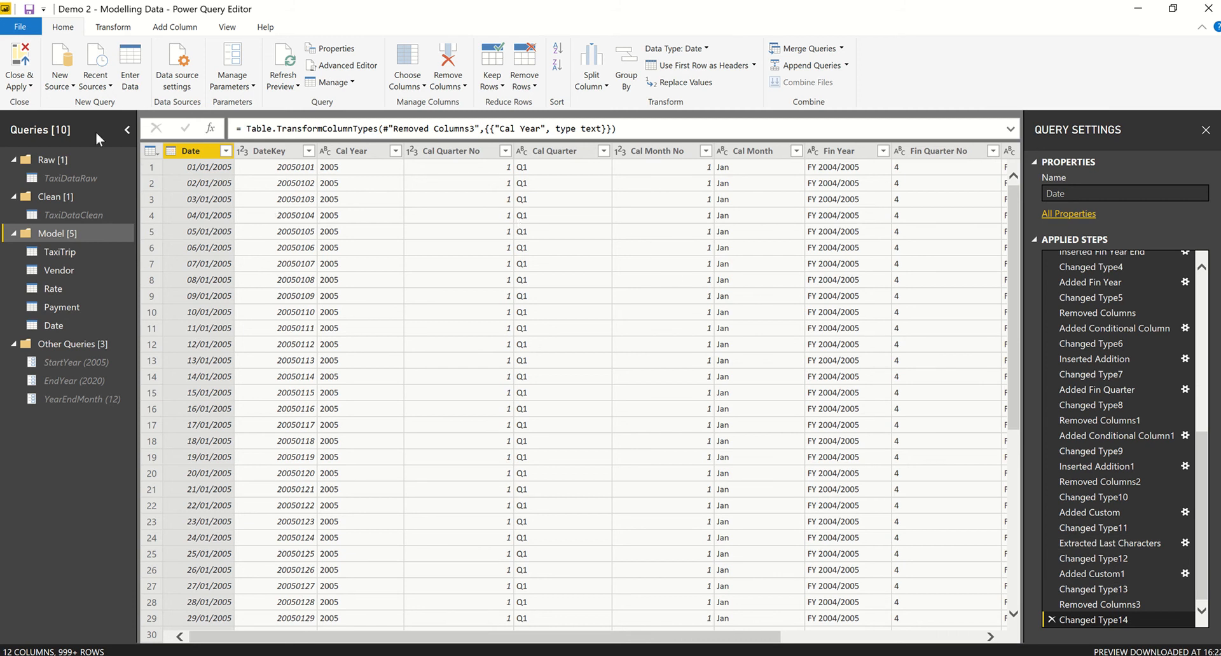
left_click(23, 61)
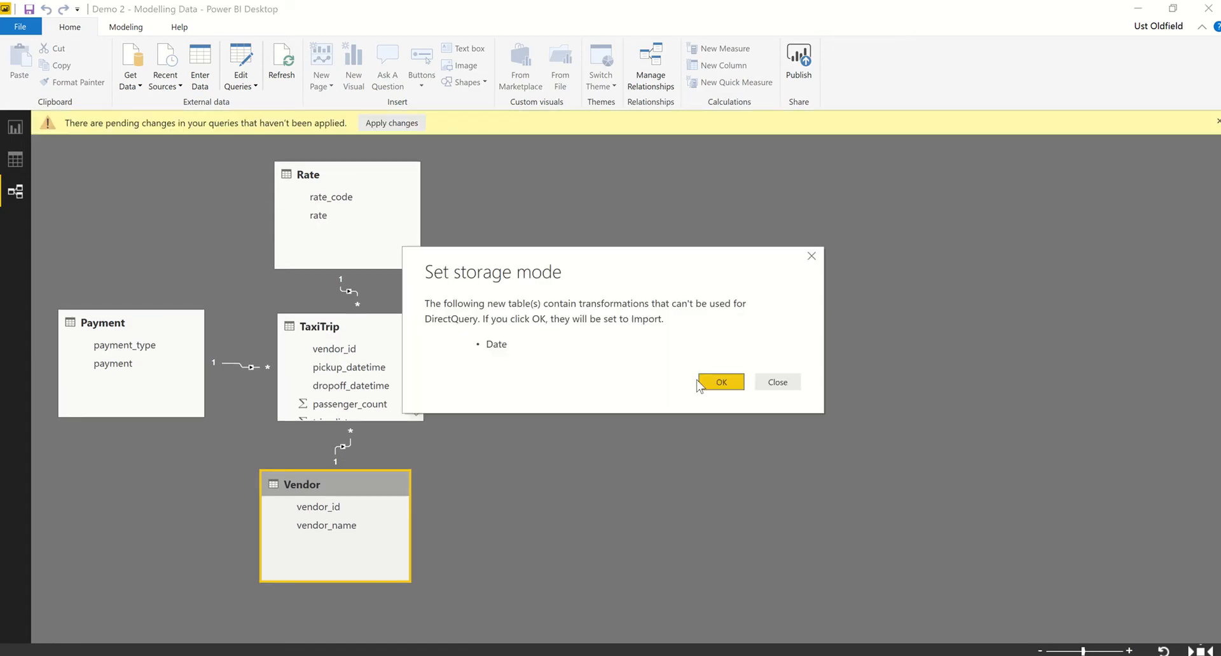
left_click(731, 386)
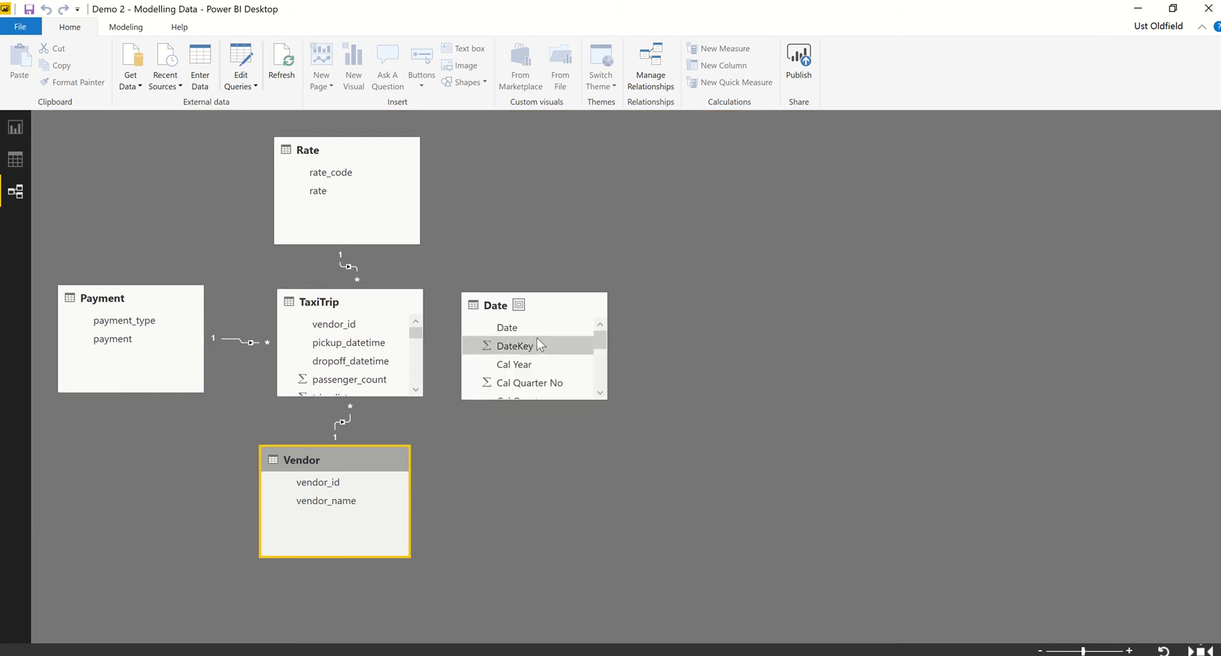
Create a relationship between DateKey in the Date table and DateKey in the TaxiTrip table
left_click(534, 340)
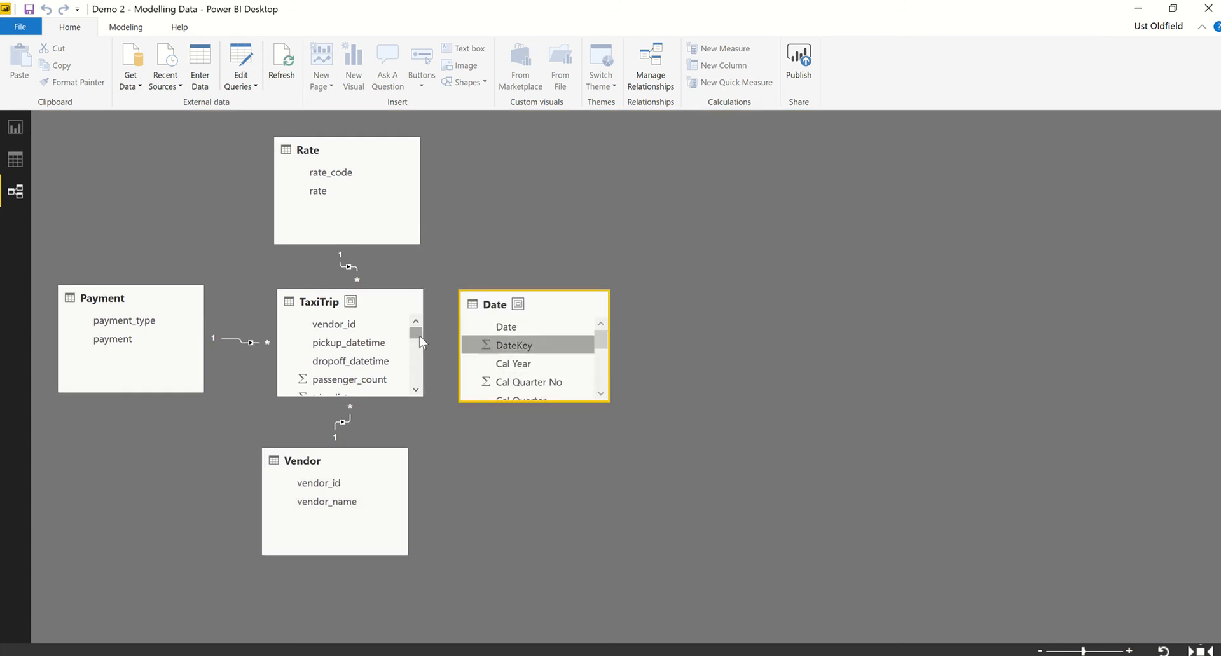
left_click_drag(419, 337, 419, 382)
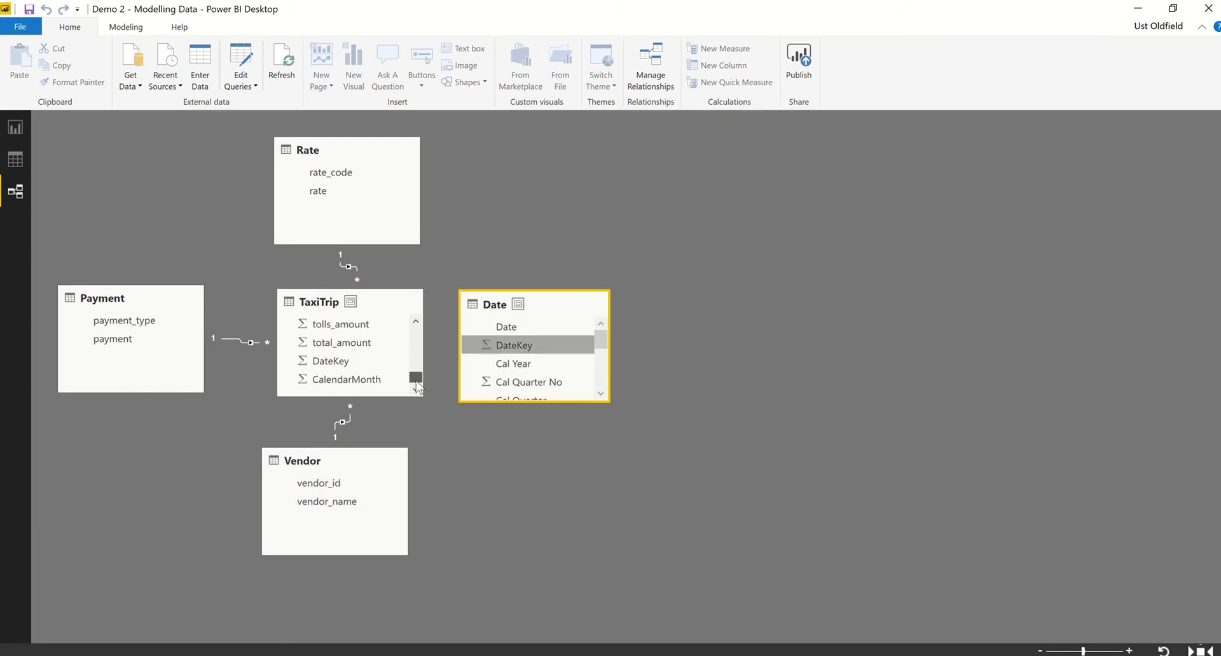
left_click(344, 363)
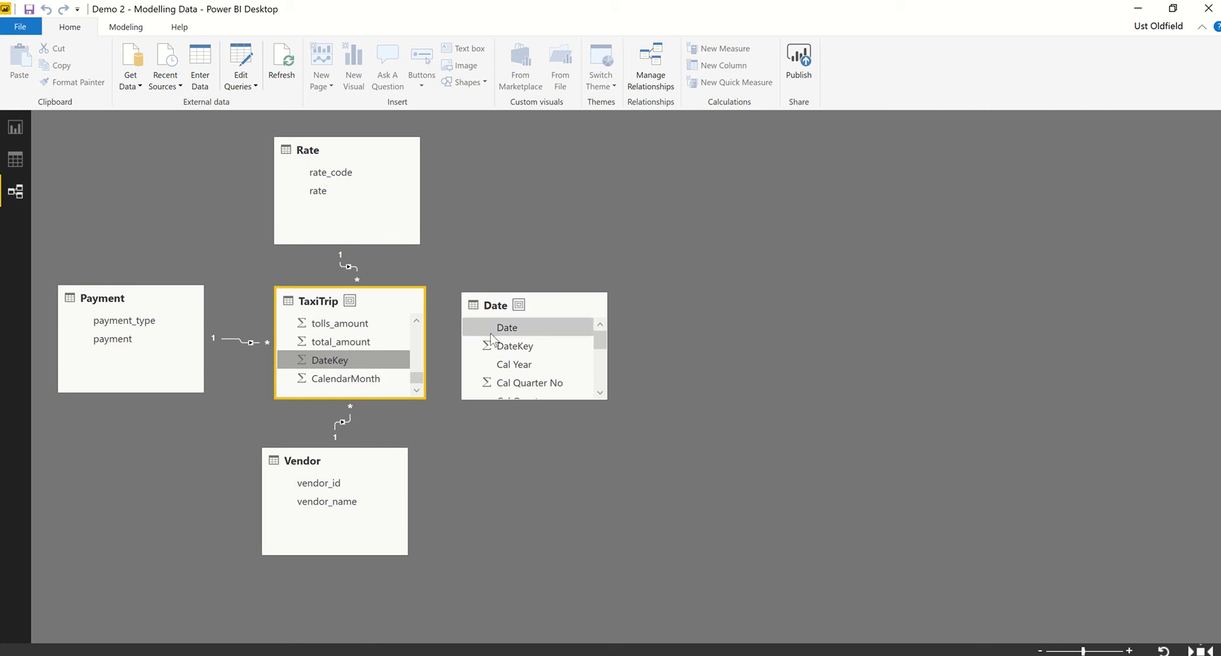
left_click_drag(492, 342, 337, 367)
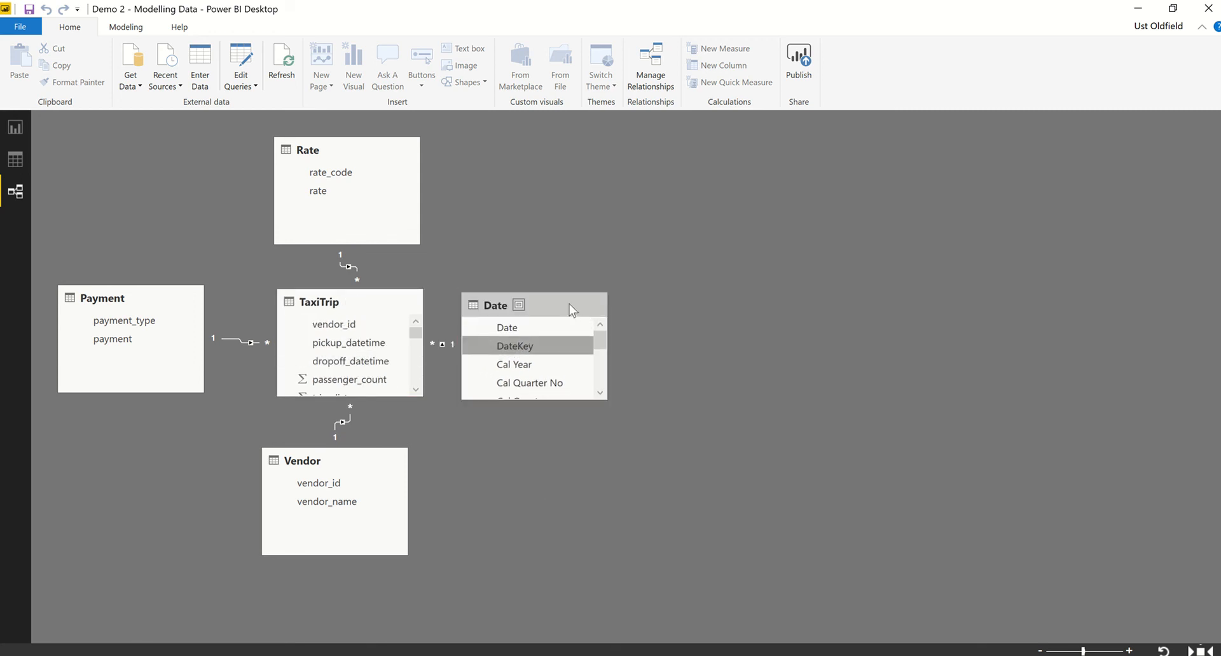
Move the Date table farther from TaxiTrip in the relationship diagram and switch to the report view
mouse_move(570, 304)
left_mouse_down()
mouse_move(717, 303)
mouse_move(591, 297)
left_mouse_up()
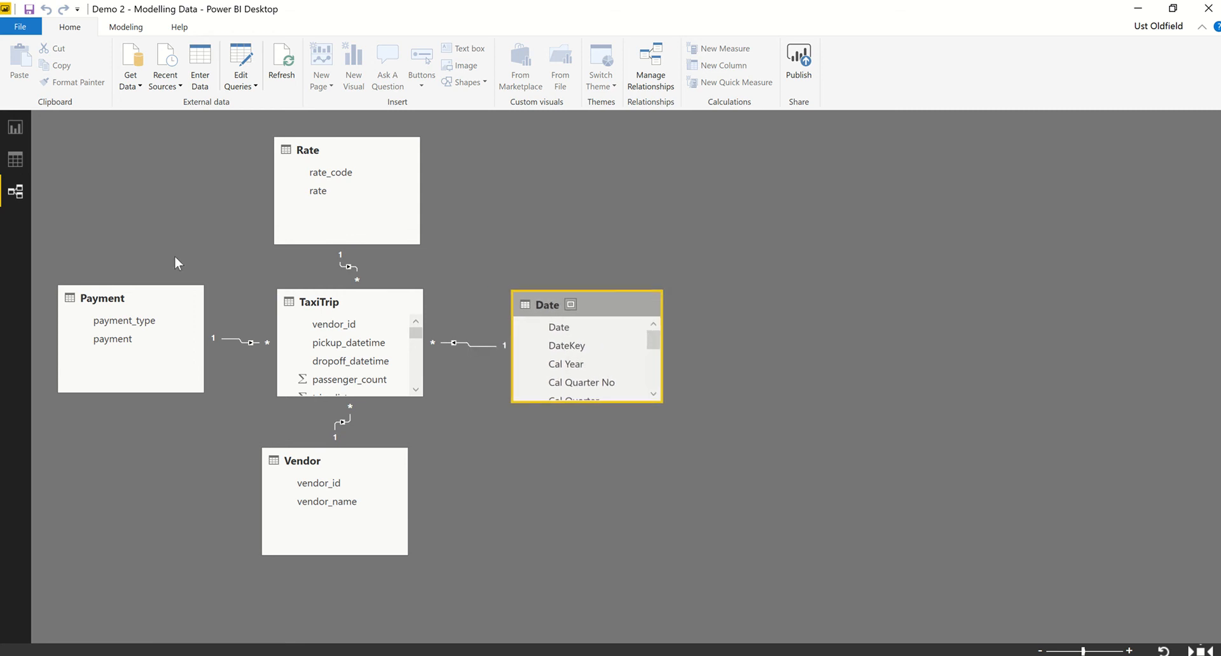
left_click(15, 129)
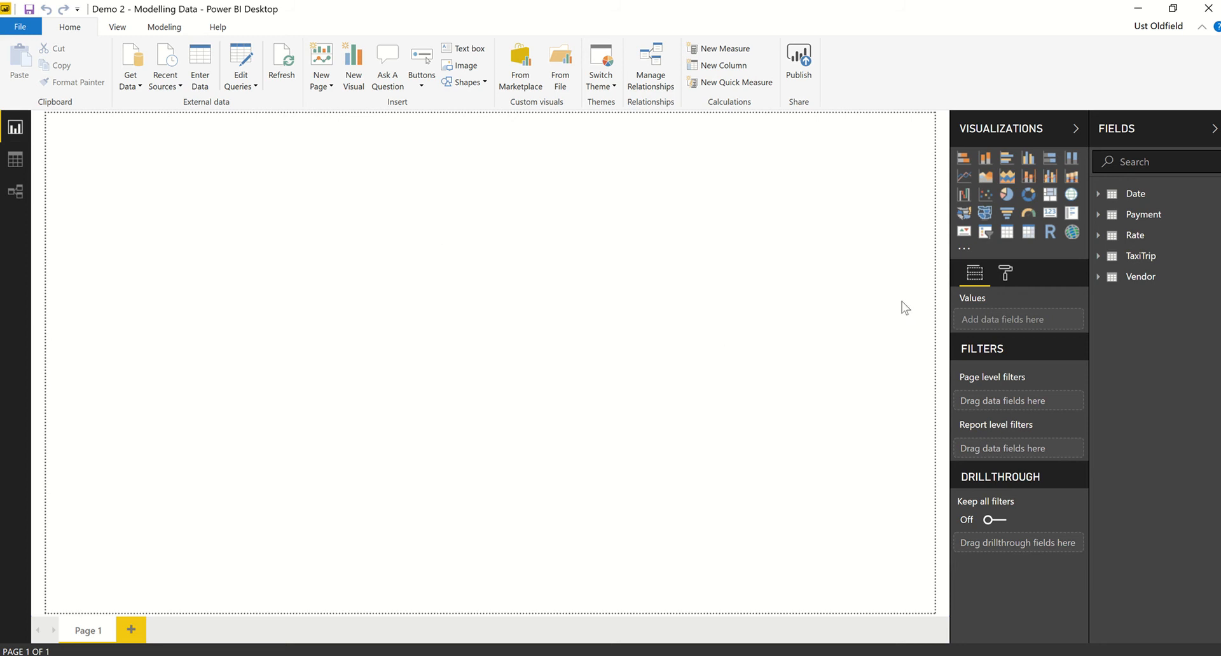
Add a new measure to the TaxiTrip table and name it Total Passengers
left_click(1098, 277)
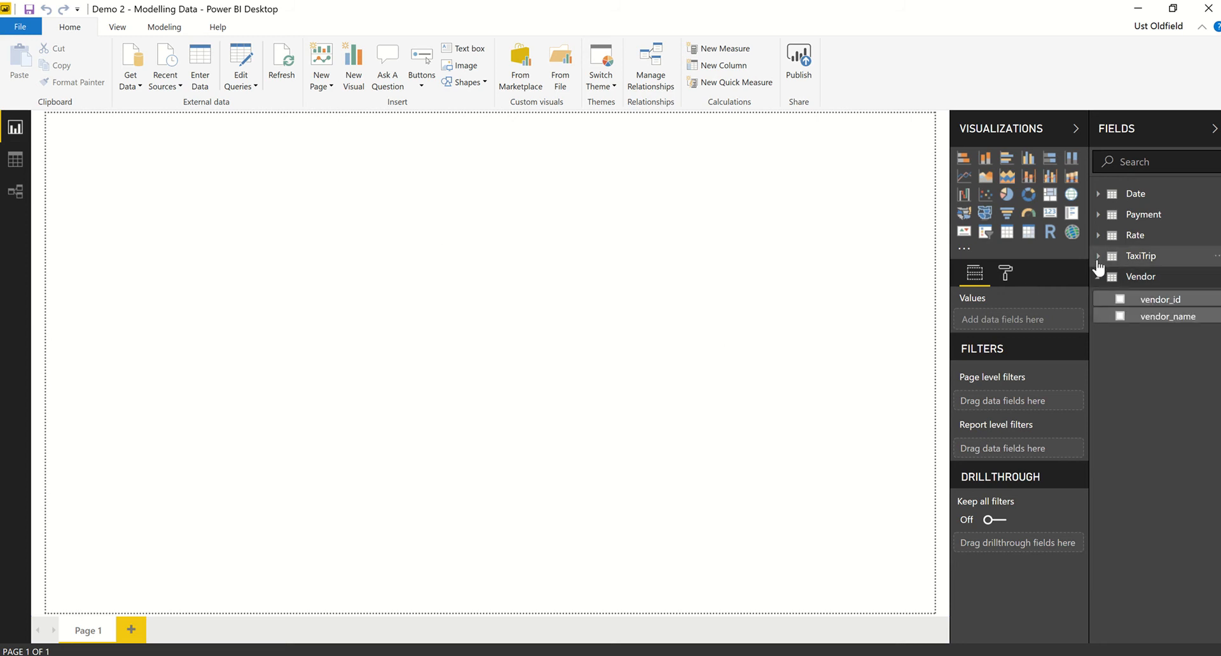
left_click(1098, 256)
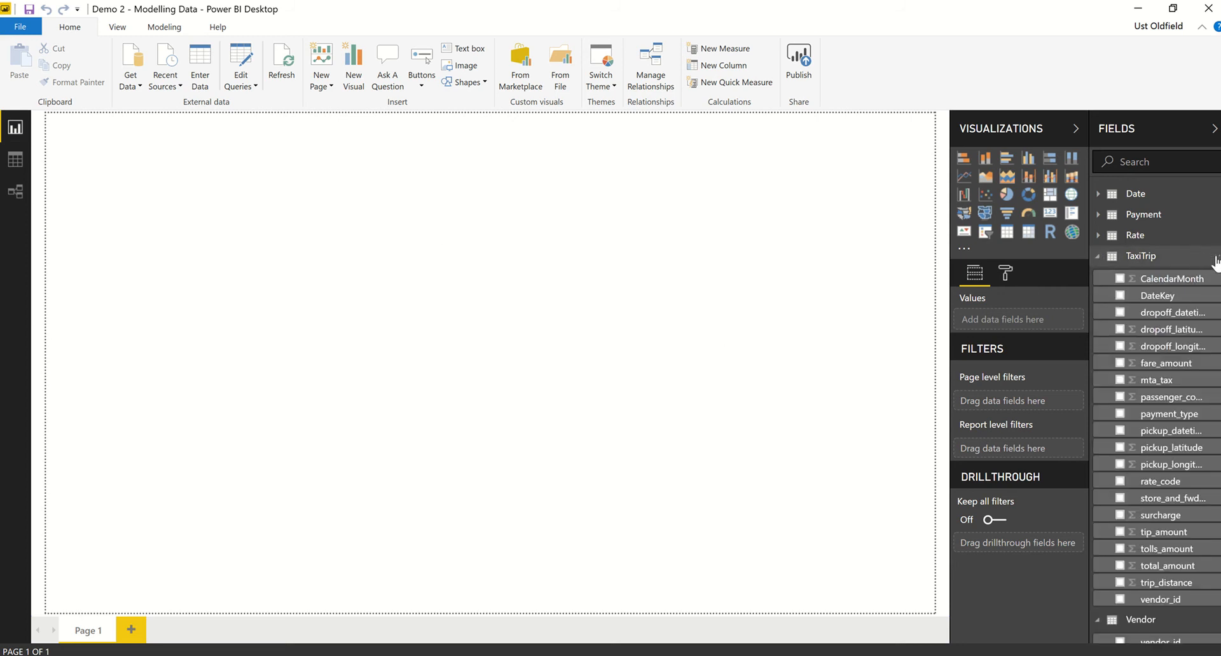
left_click(1213, 257)
key("Escape")
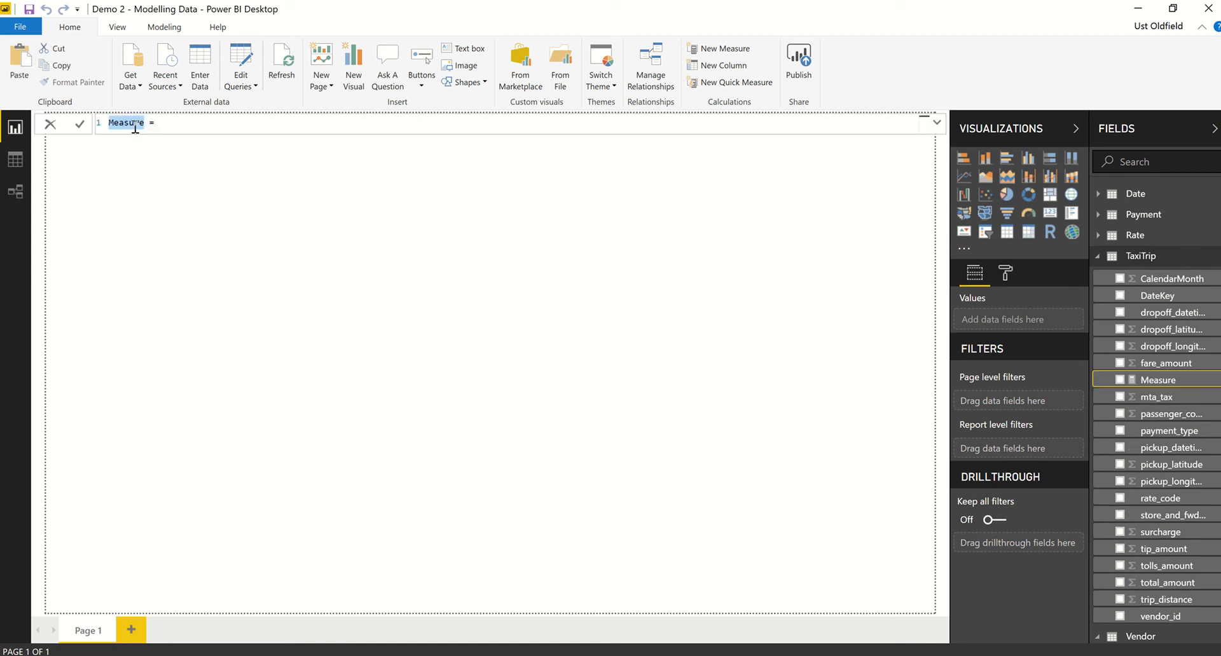
type("Total Passengers")
key("End")
Define the Total Passengers measure as SUMX(TaxiTrip, TaxiTrip[passenger_count]) and commit the formula
type("SU")
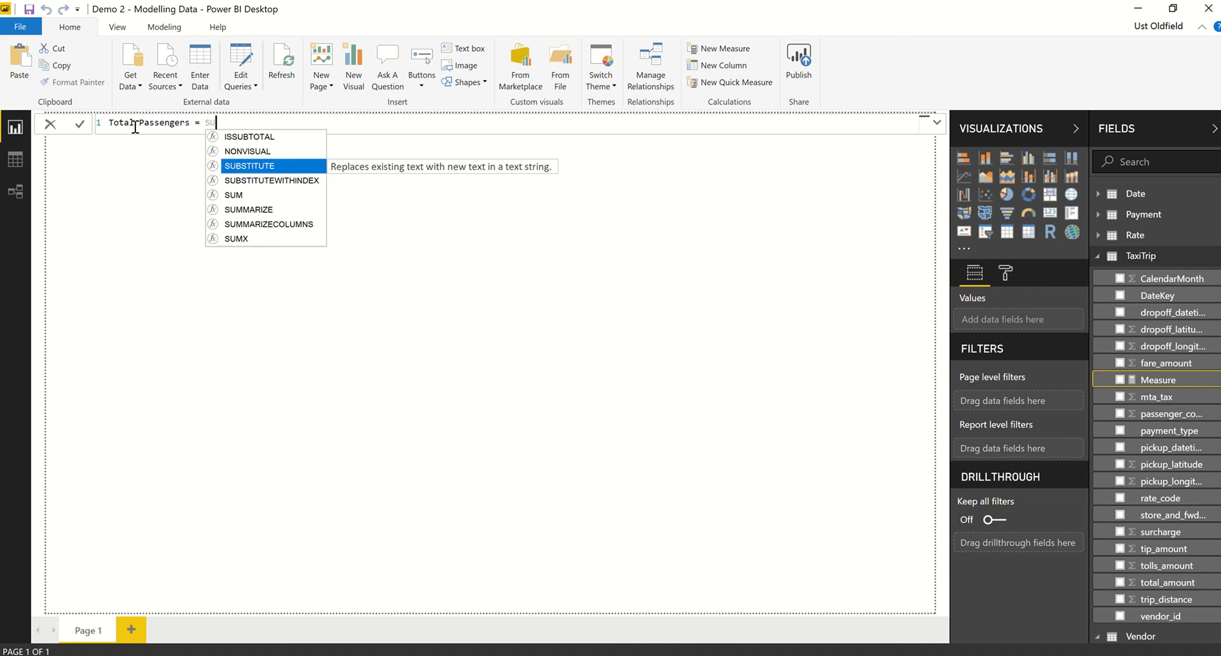
type("MX(t")
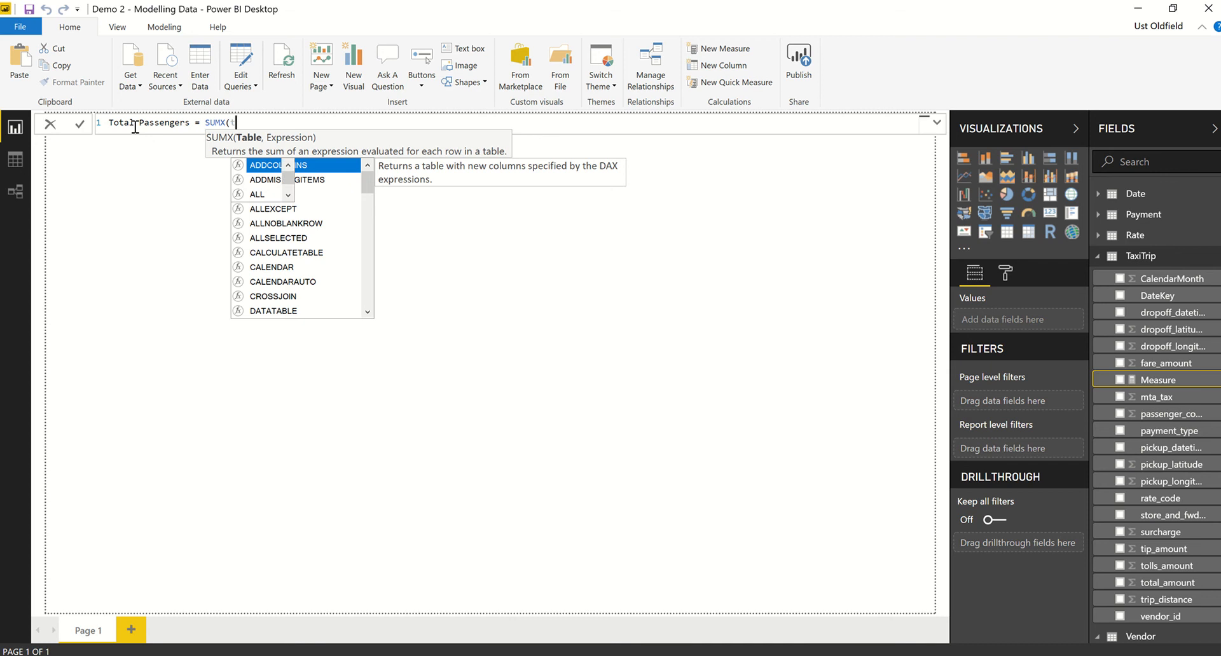
type("axi")
key("Tab")
type(", ")
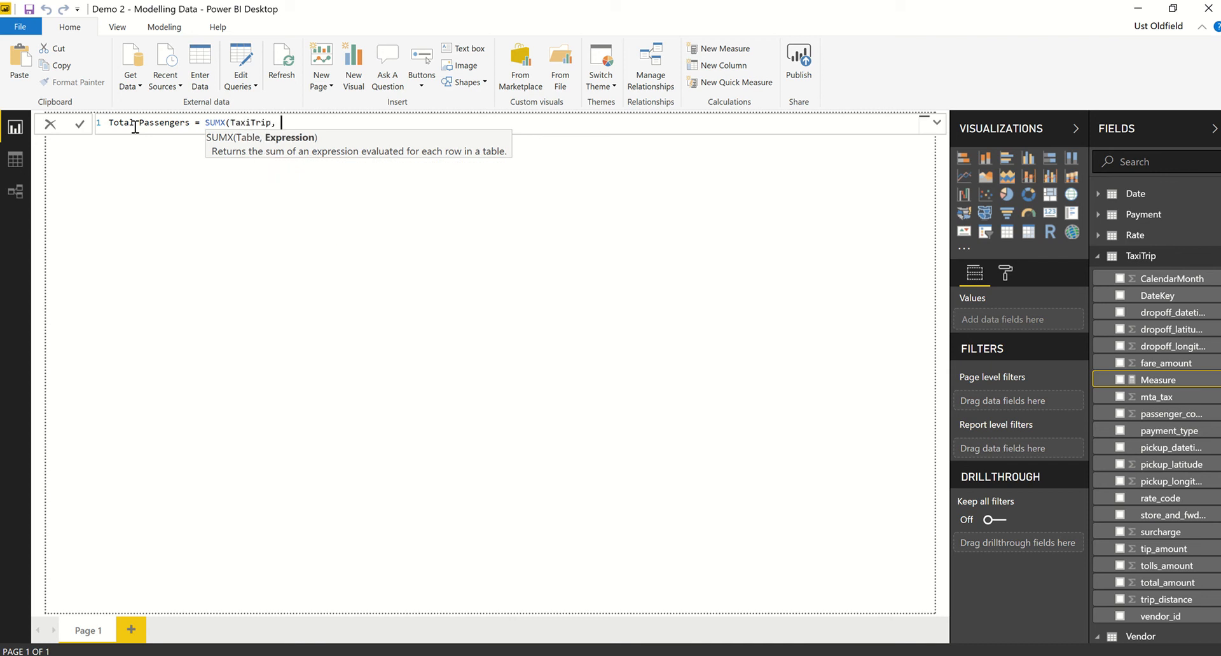
type("taxi")
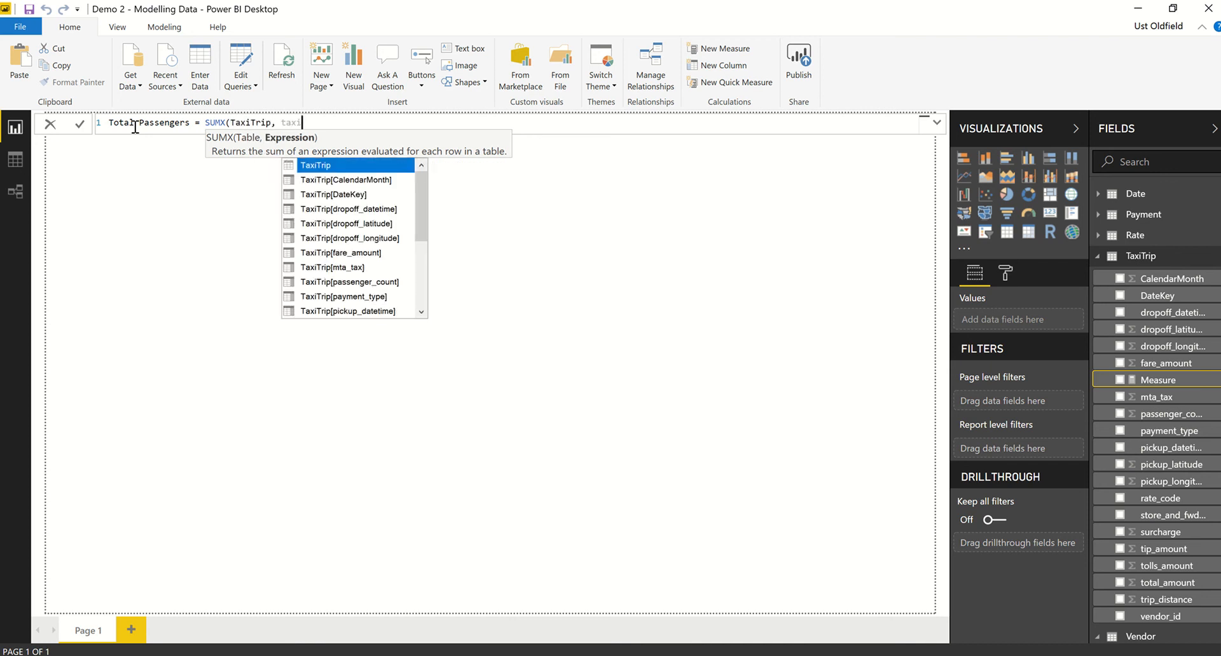
key("Down")
key("Down")
key("Down")
key("Down")
key("Down")
key("Down")
key("Down")
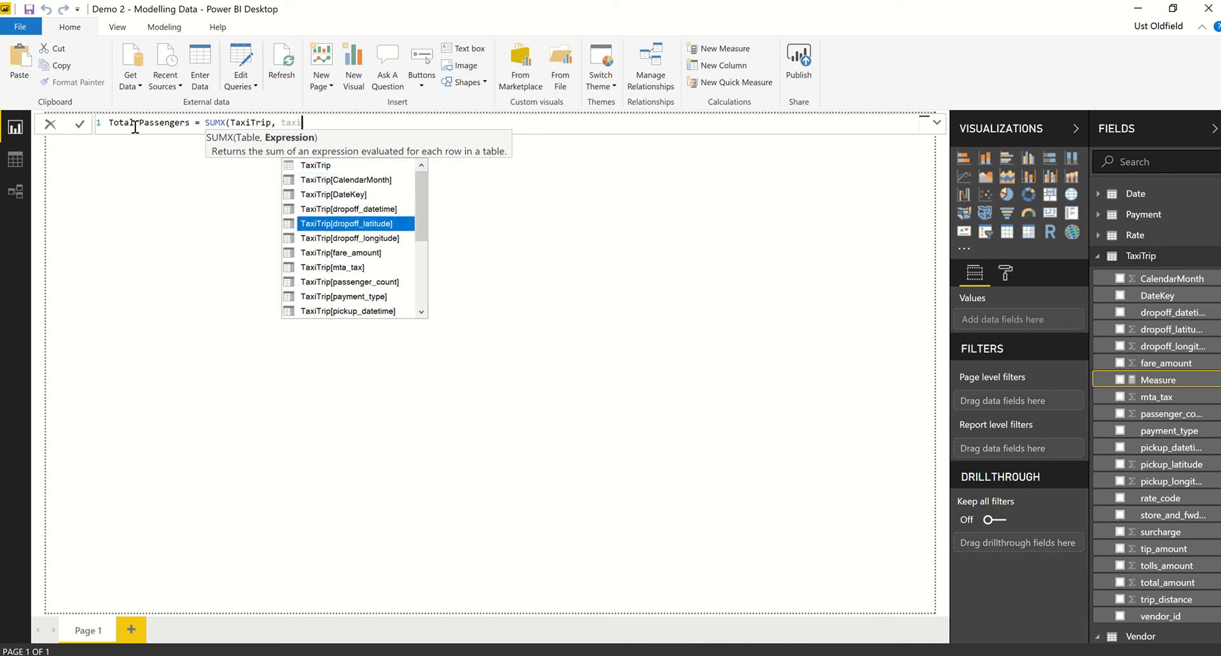
key("Down")
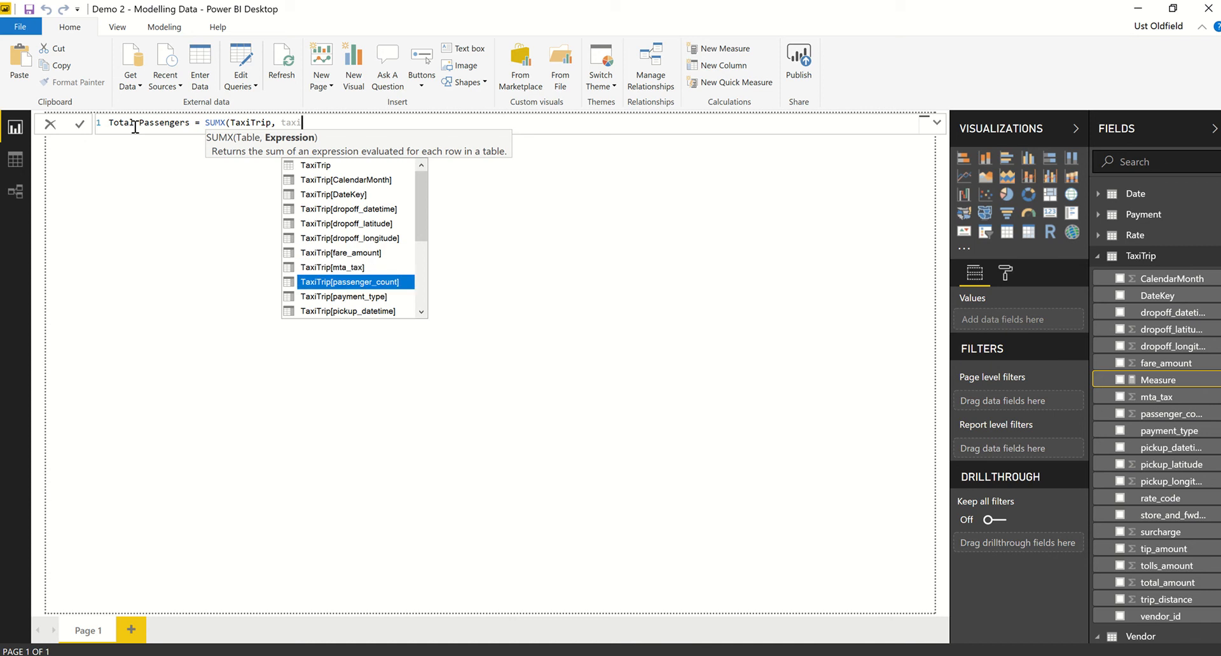
key("Tab")
type(")")
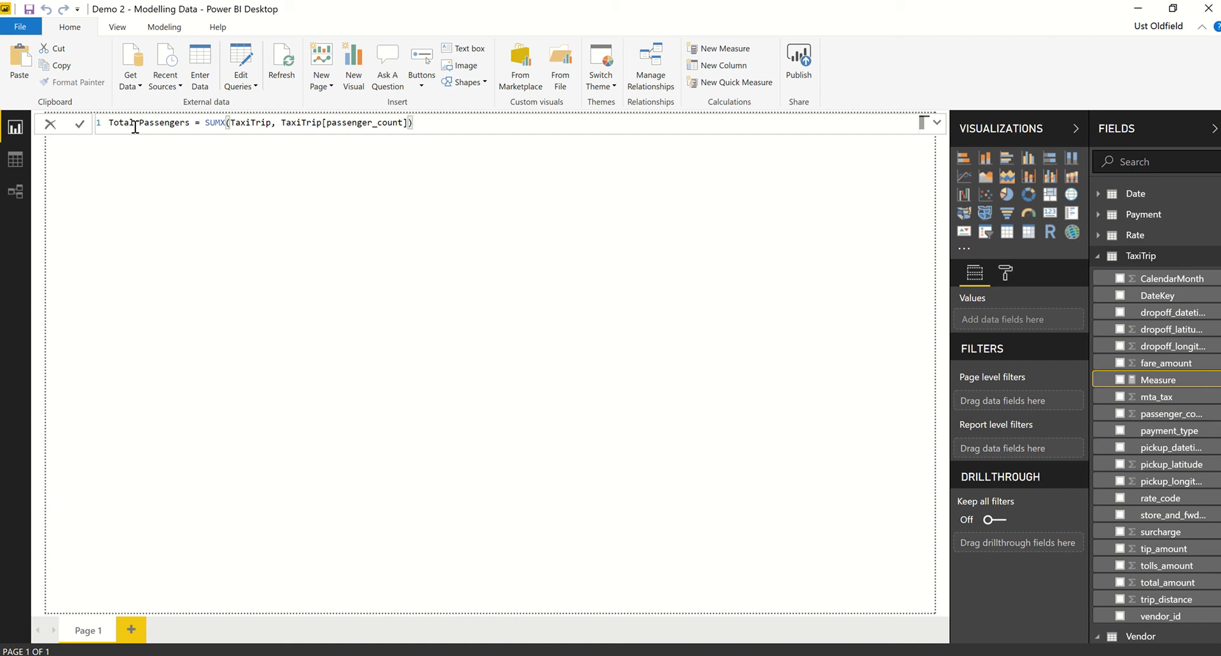
key("Return")
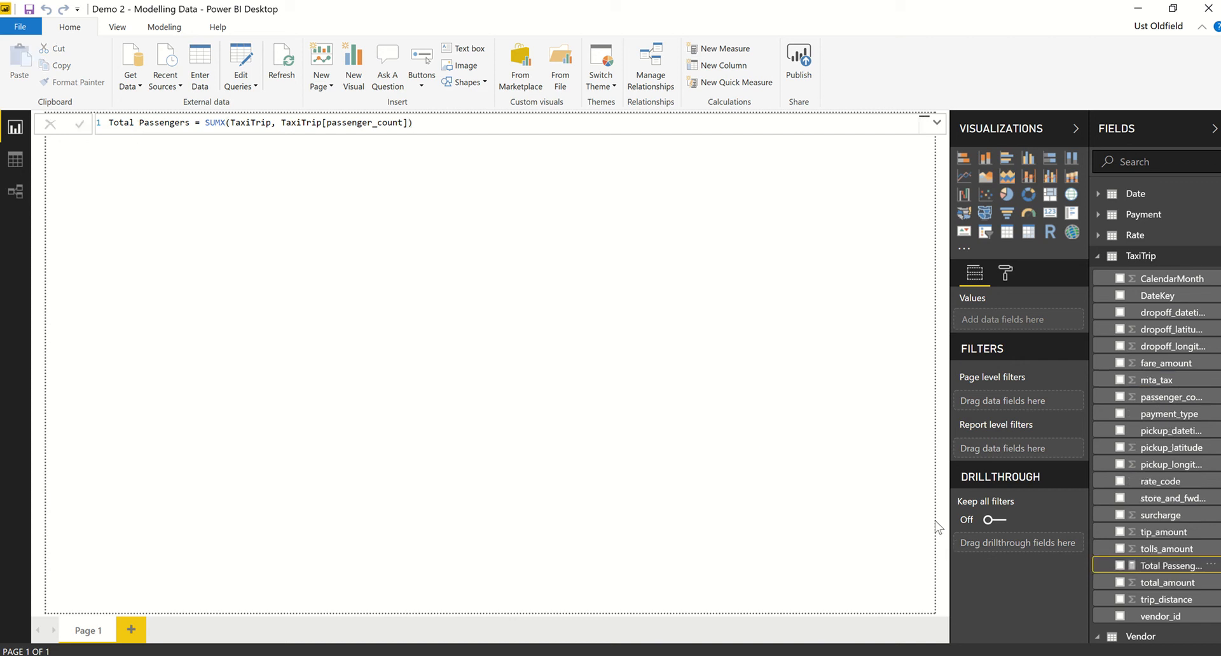
Create a column chart of Total Passengers on the blank report page, with vendor_name from the Vendor table as its axis
left_click_drag(939, 526, 399, 300)
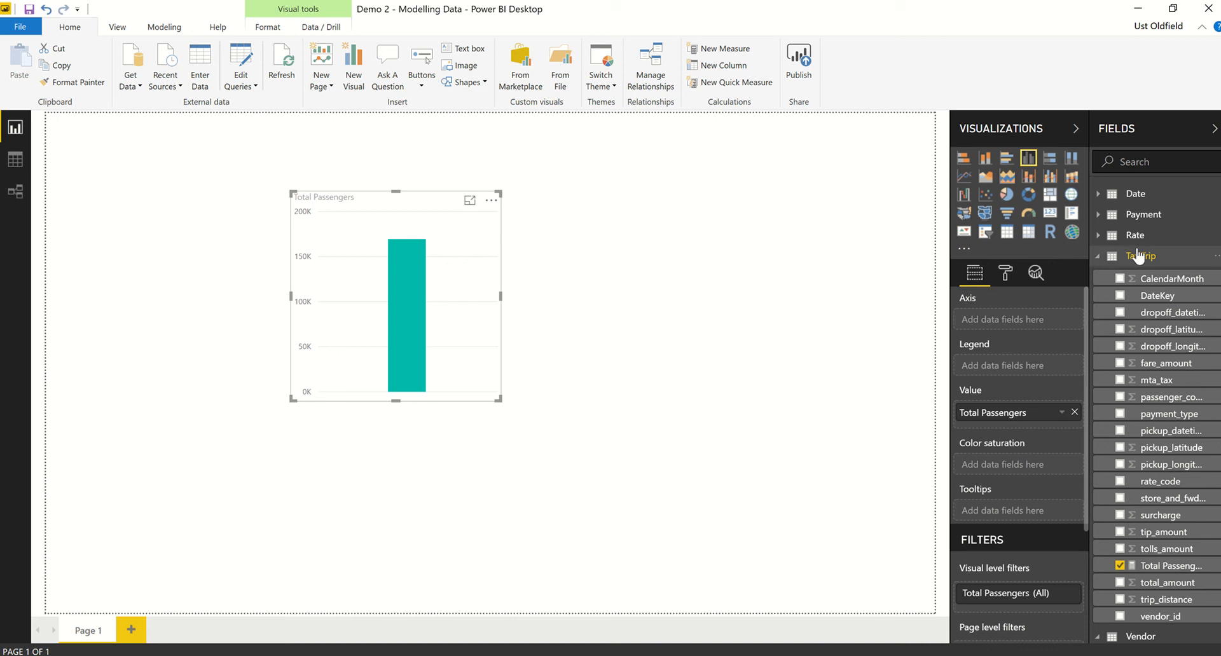
left_click(1098, 256)
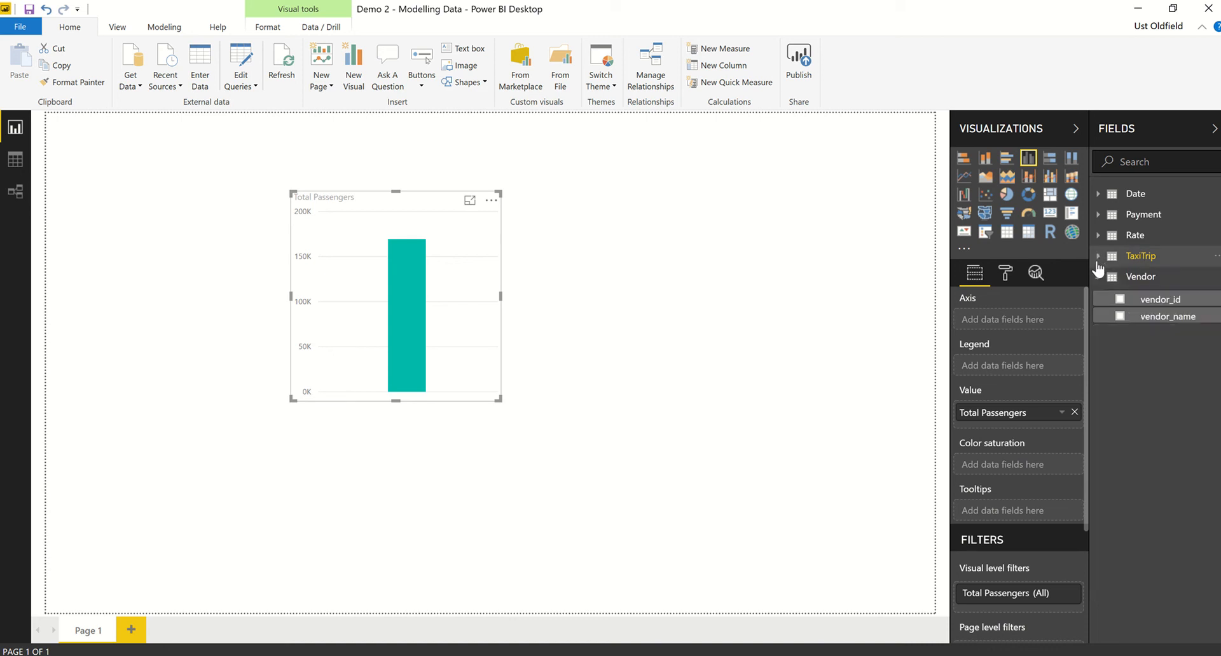
left_click_drag(1170, 325, 368, 331)
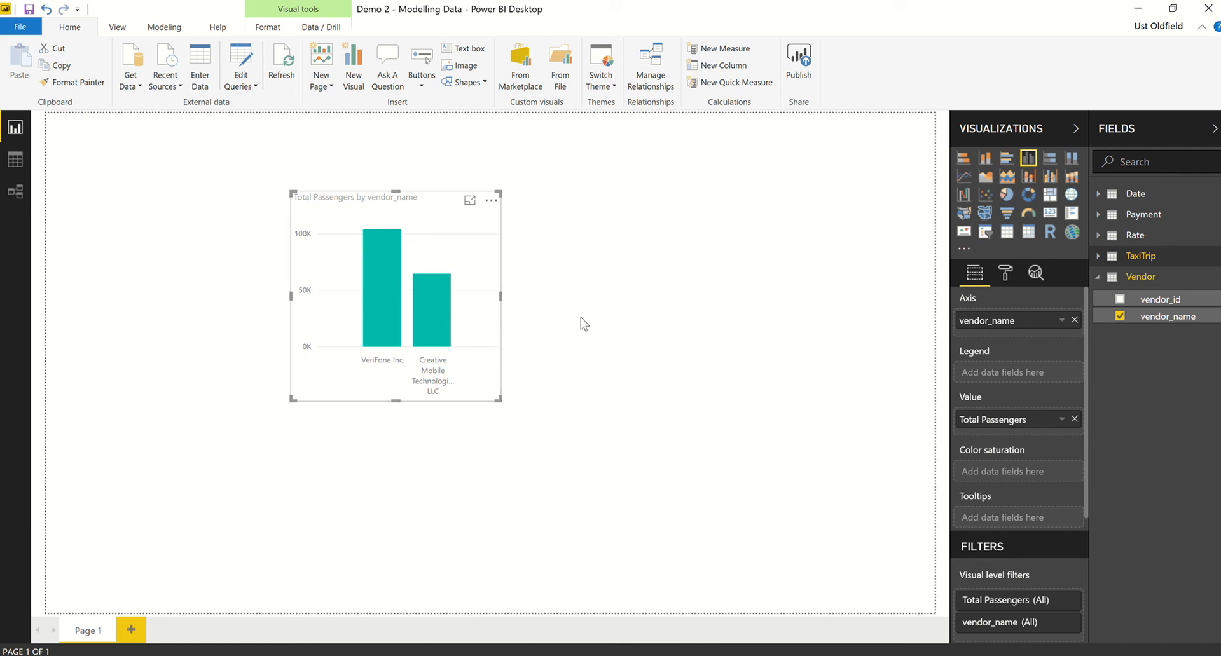
left_click(722, 322)
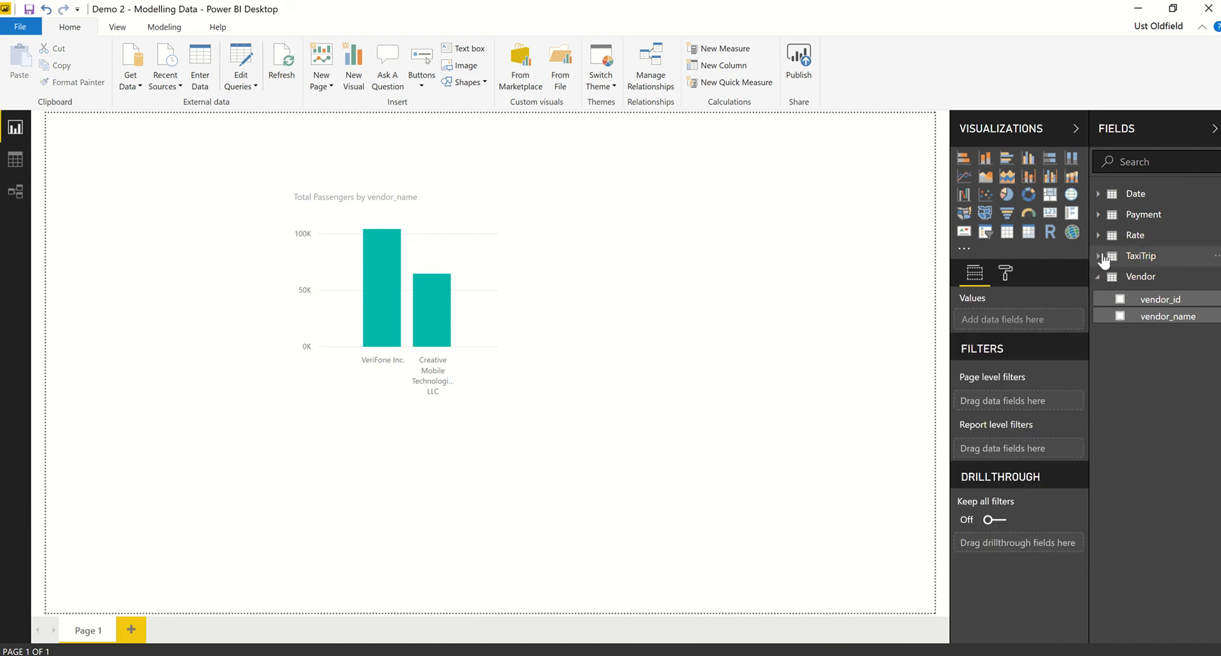
Create a second column chart of Total Passengers beside the vendor chart, with payment from the Payment table instead of payment_type as its axis
left_click(1138, 256)
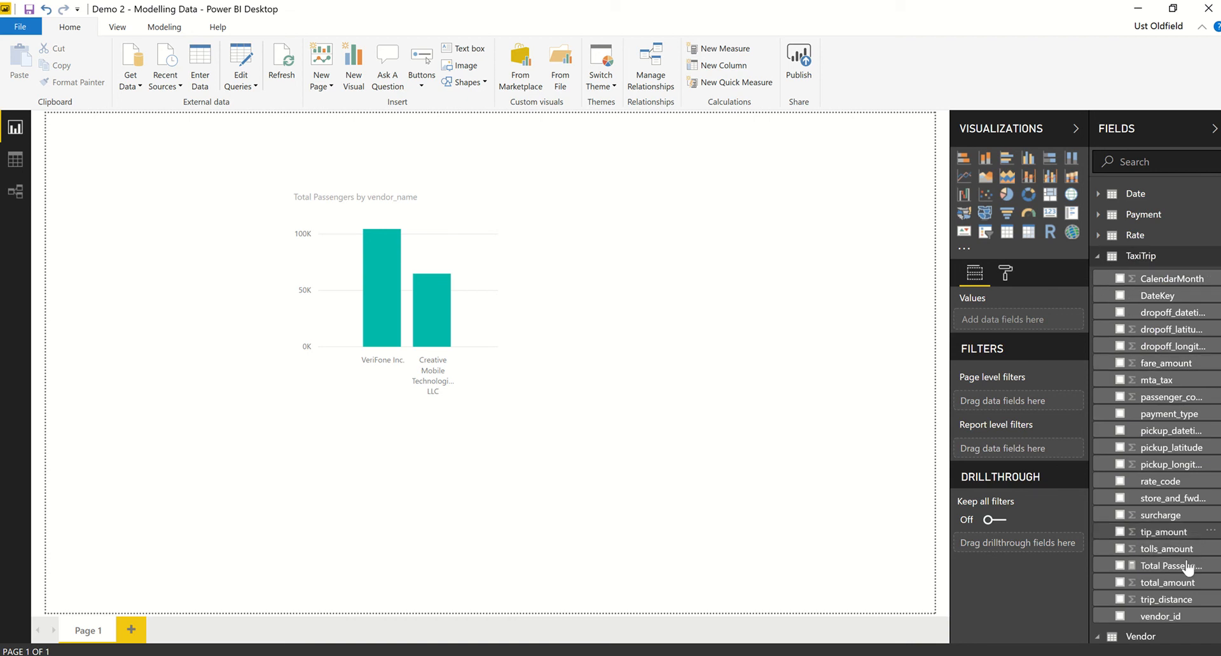
left_click_drag(1185, 570, 707, 307)
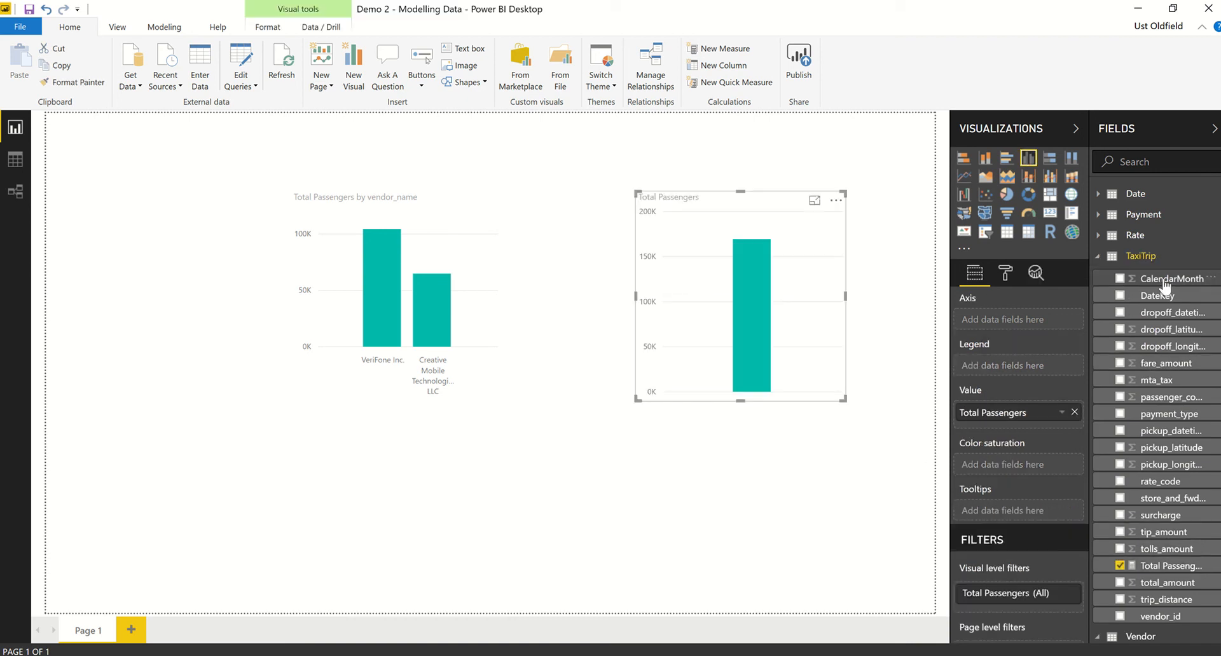
left_click(1098, 215)
left_click_drag(1170, 254, 763, 280)
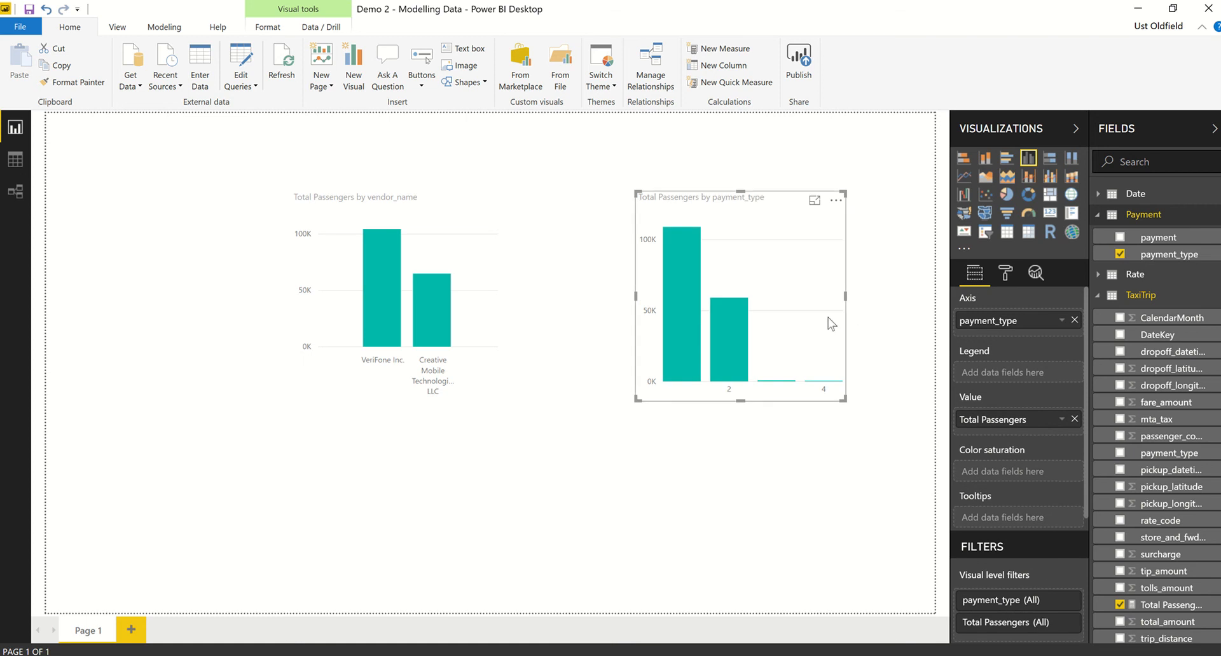
left_click(1119, 254)
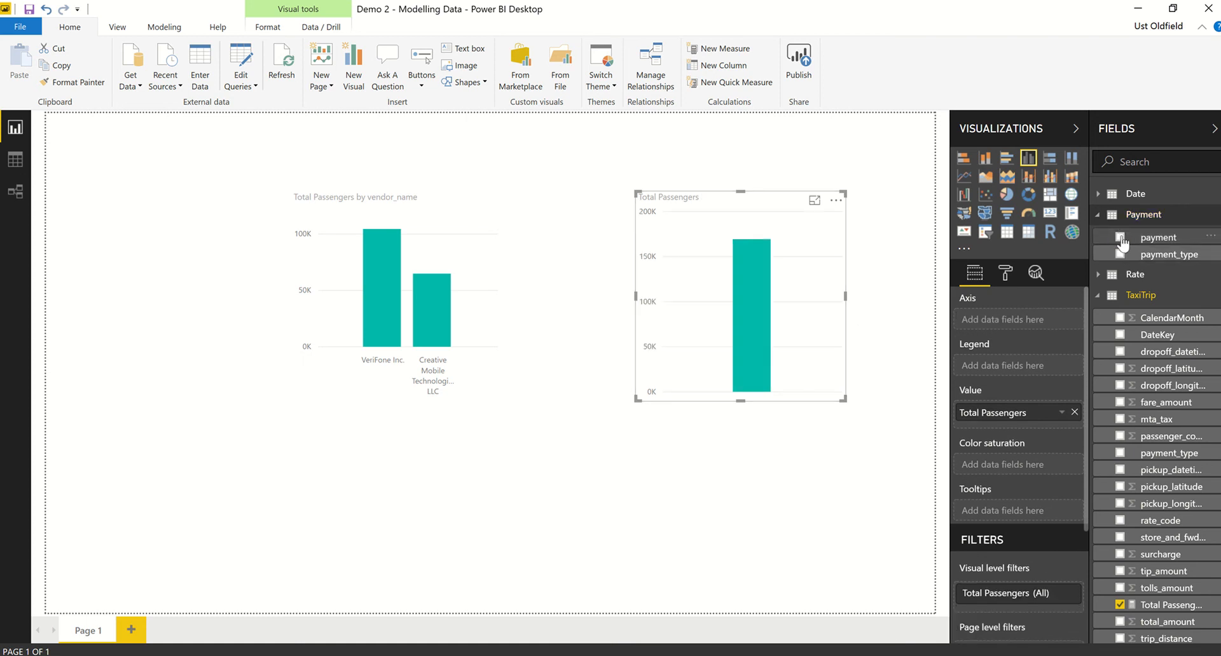
left_click(1120, 237)
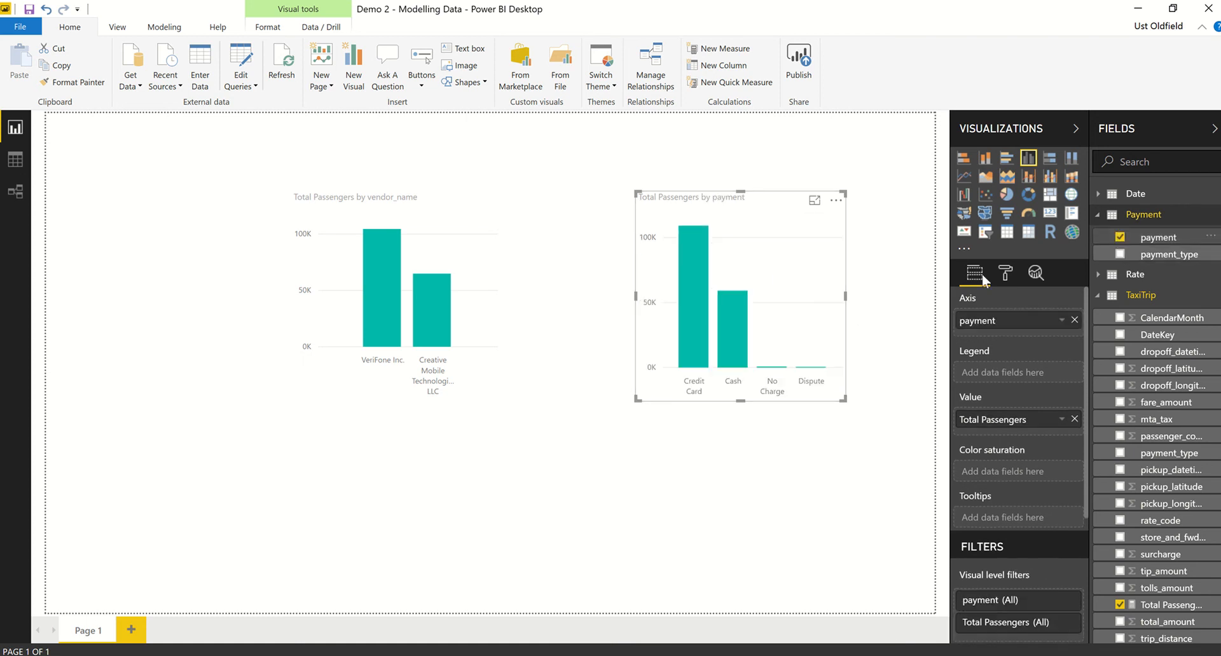
left_click(654, 445)
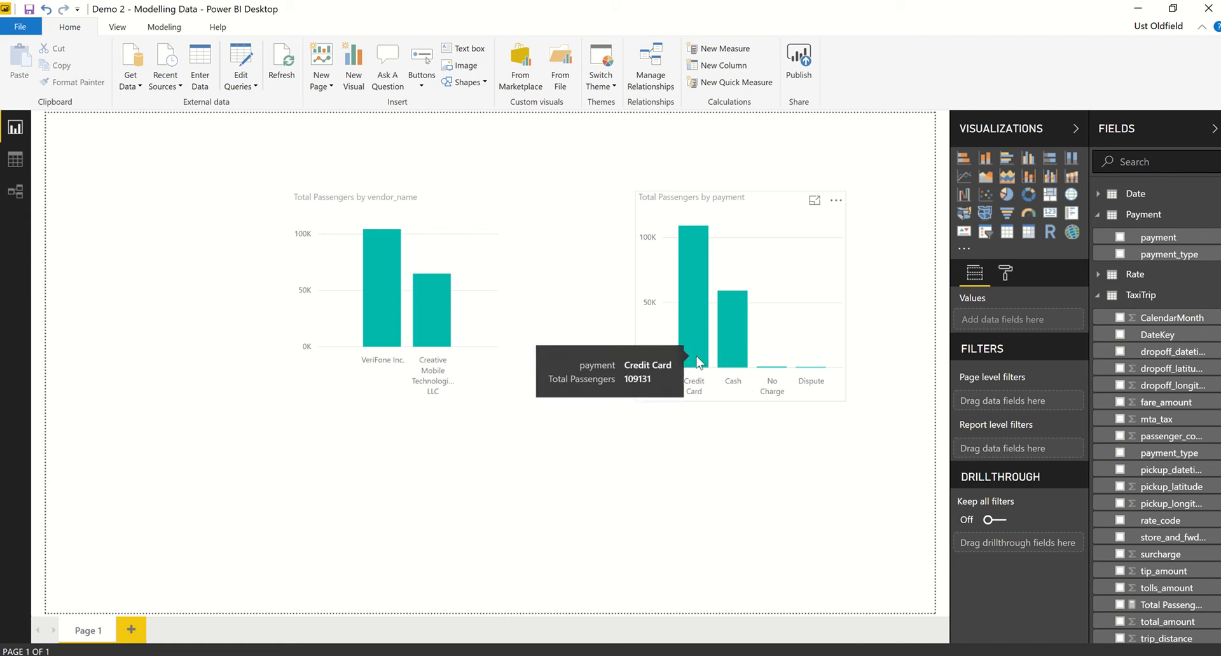